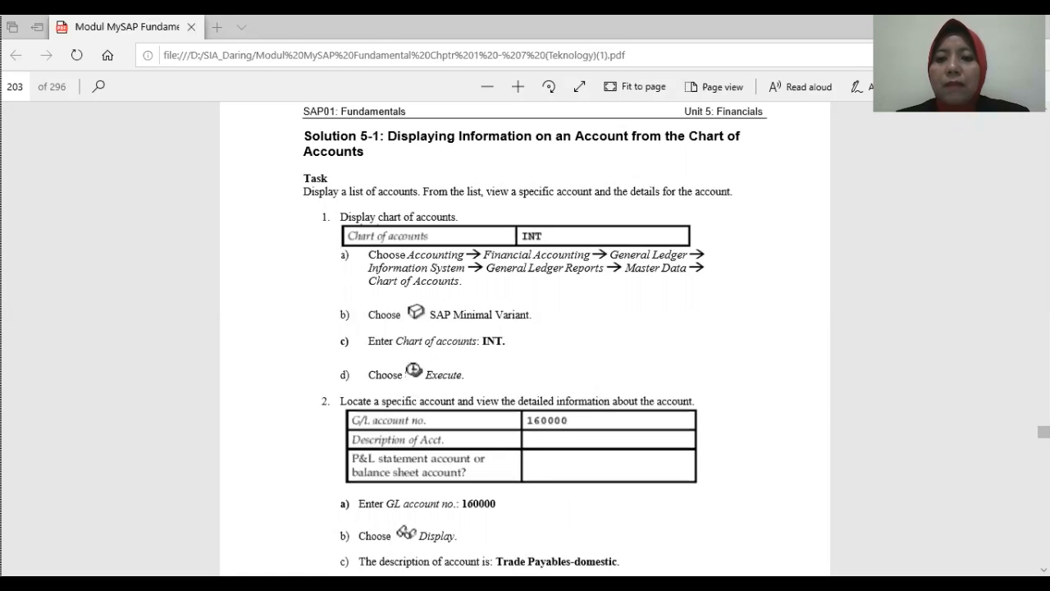
# Read the Solution 5-2 instructions on viewing vendor open items and processing an outgoing payment in the module PDF.
pyautogui.scroll(-20, 1044, 433)
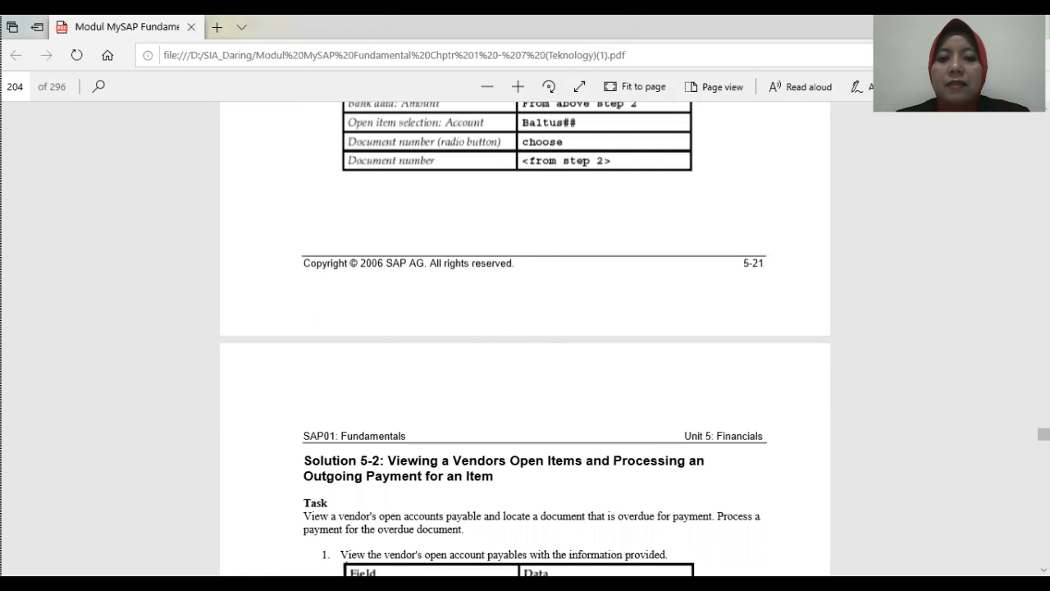
pyautogui.scroll(-5, 1043, 433)
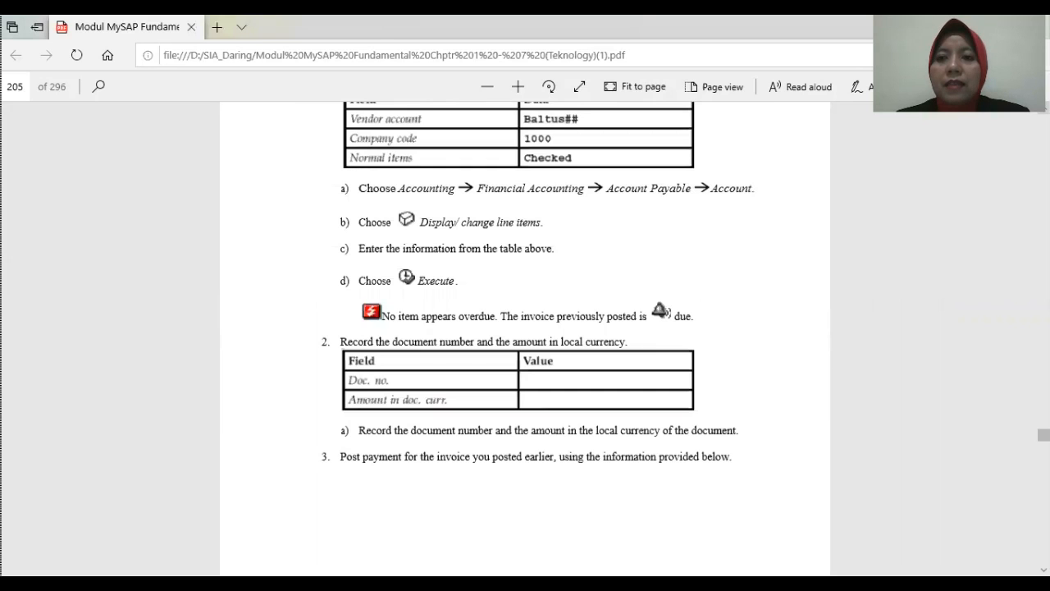
pyautogui.scroll(1, 1043, 433)
pyautogui.scroll(2, 1043, 433)
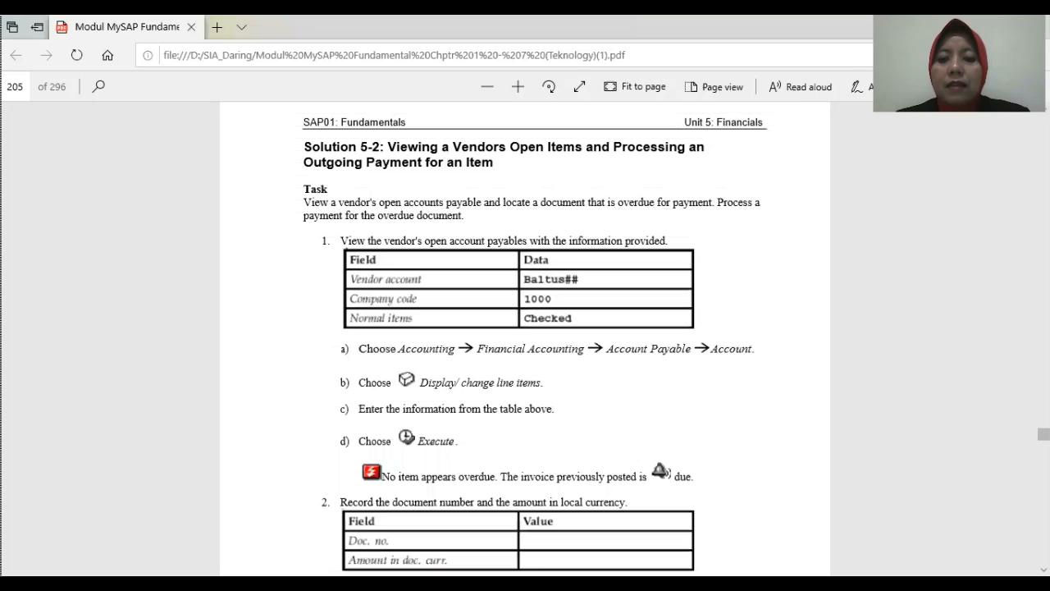
# Switch to SAP Easy Access and open FBL1N - Display/Change Line Items under Accounting, Financial Accounting, Accounts Payable, Account.
pyautogui.hotkey('alt', 'Tab')
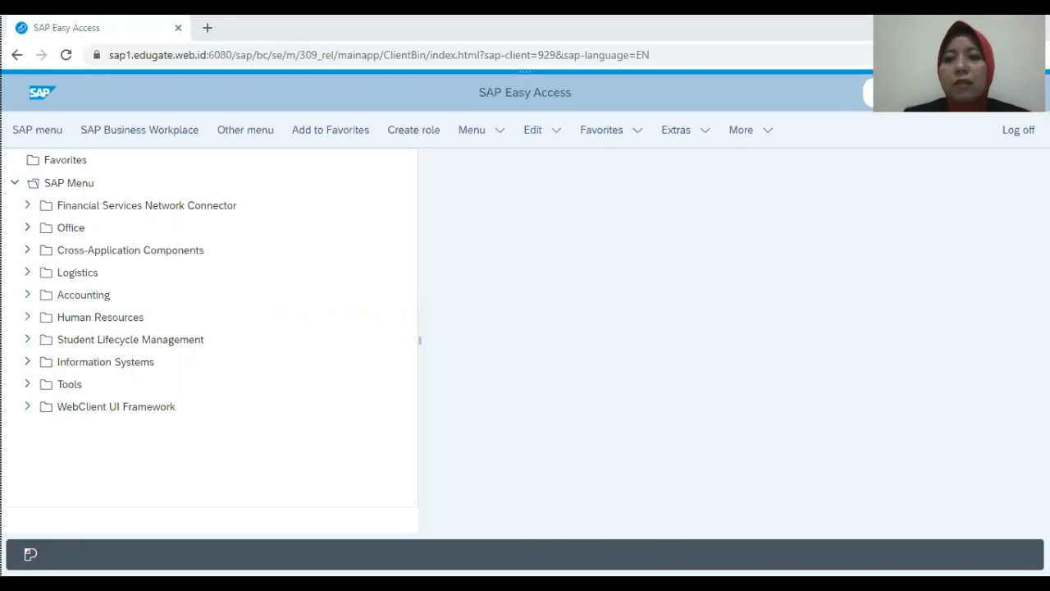
pyautogui.click(27, 296)
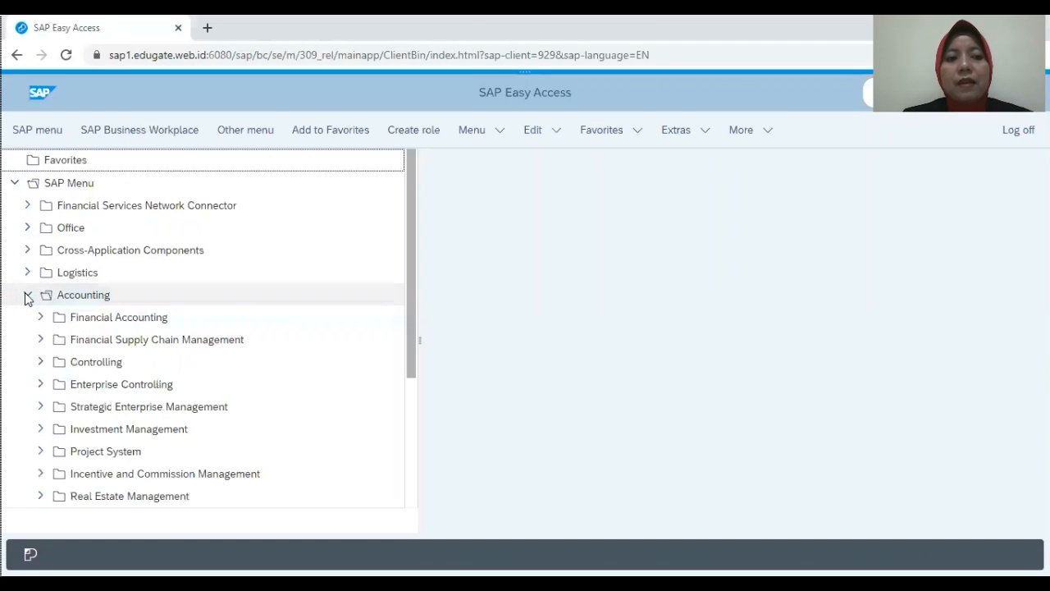
pyautogui.click(41, 317)
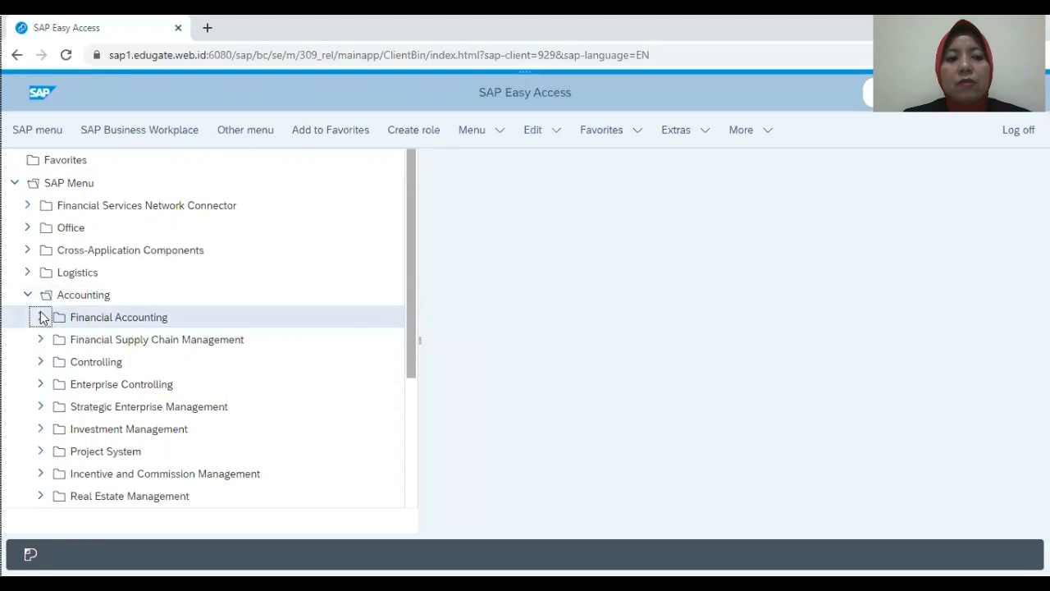
pyautogui.click(41, 316)
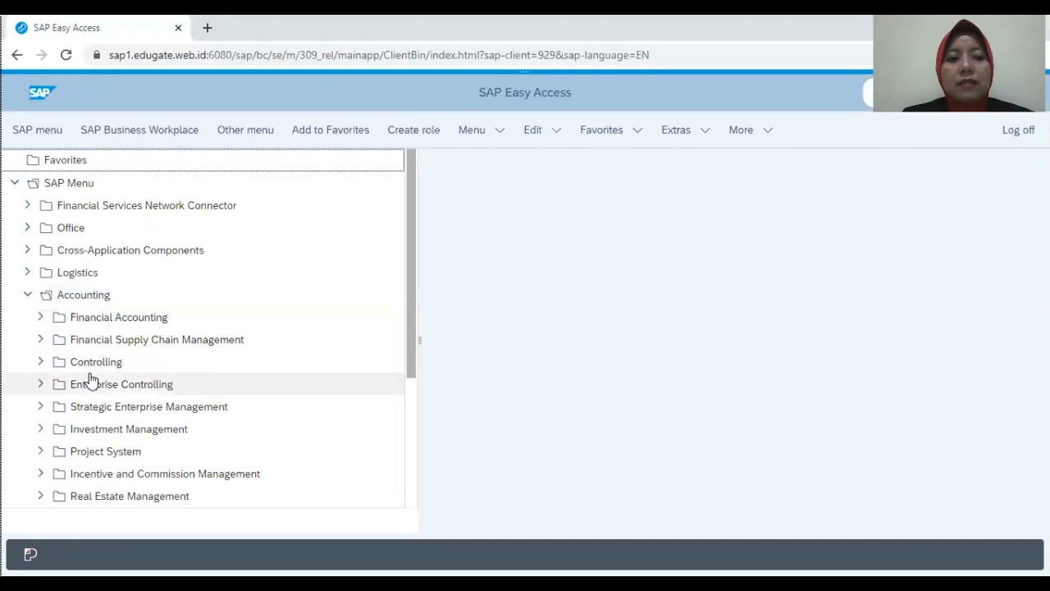
pyautogui.click(39, 318)
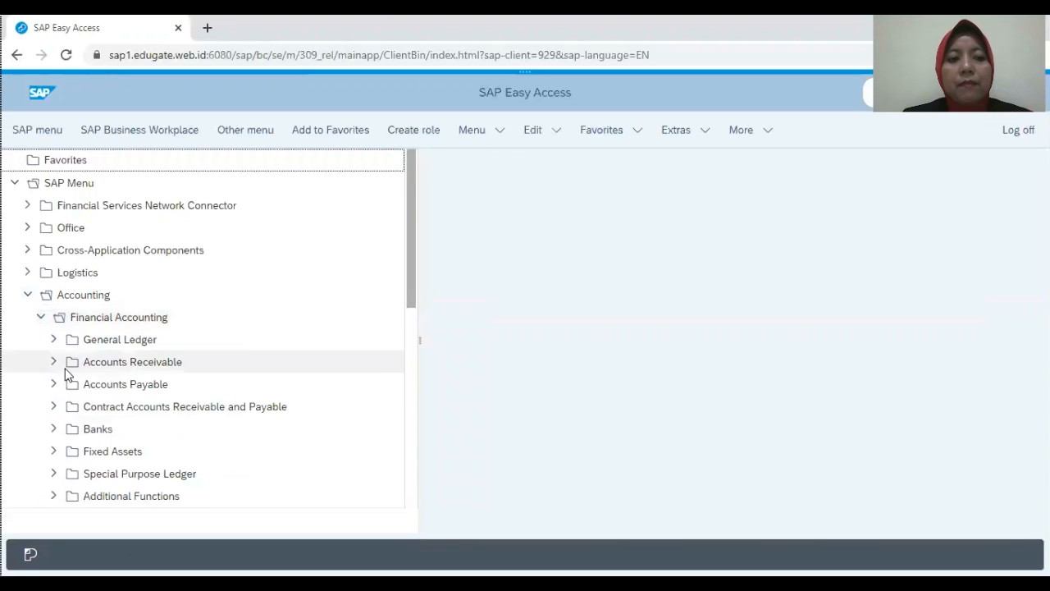
pyautogui.click(54, 384)
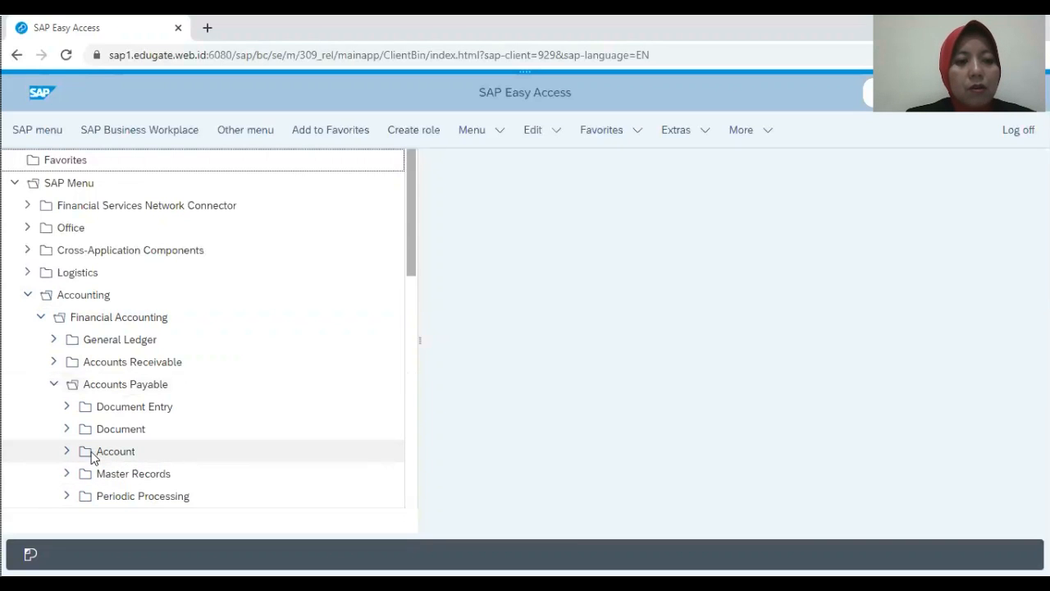
pyautogui.click(66, 452)
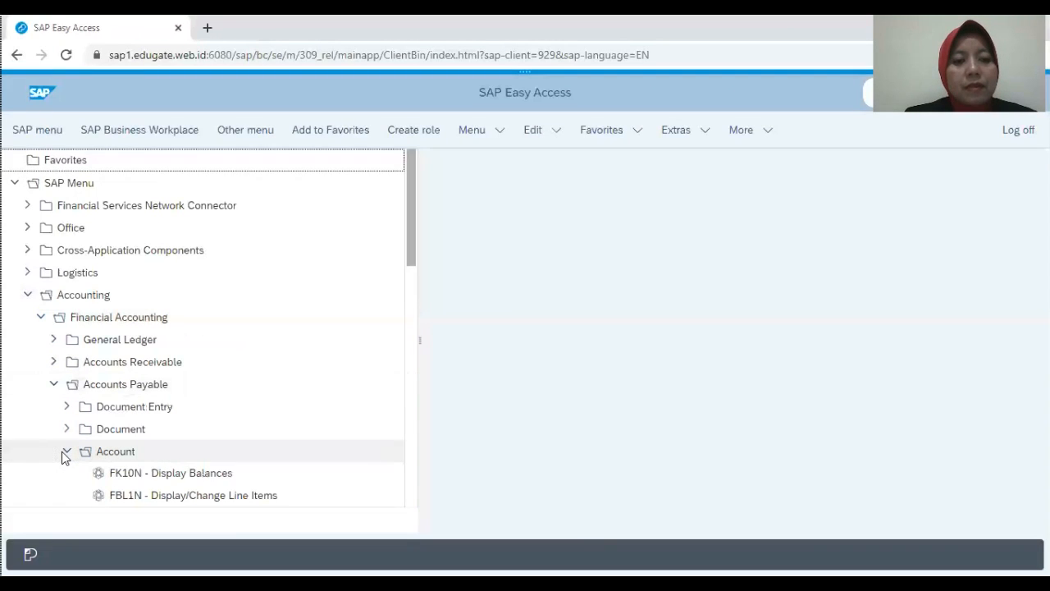
pyautogui.click(211, 496)
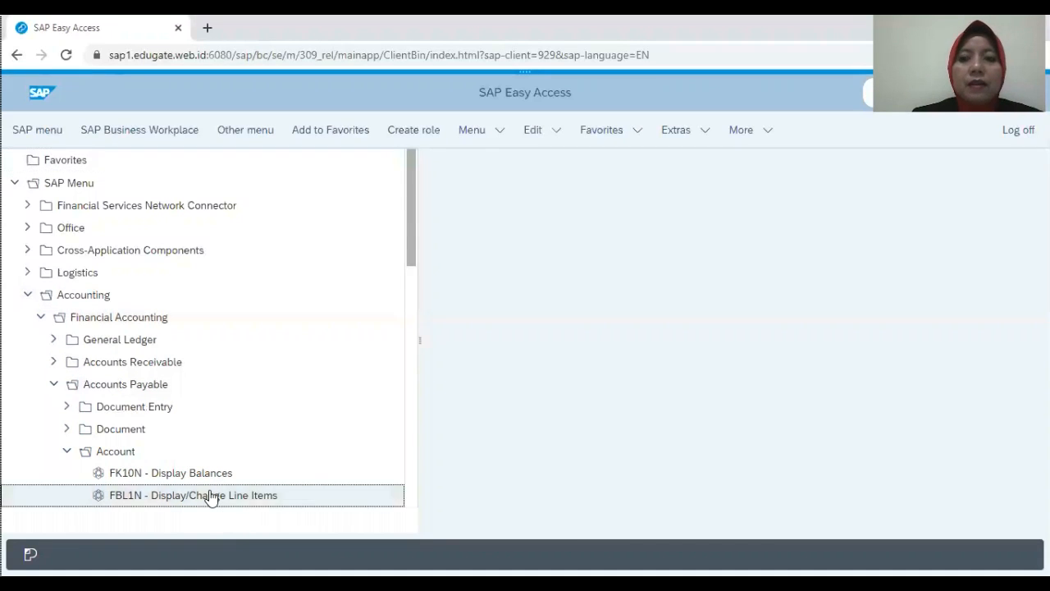
pyautogui.doubleClick(211, 496)
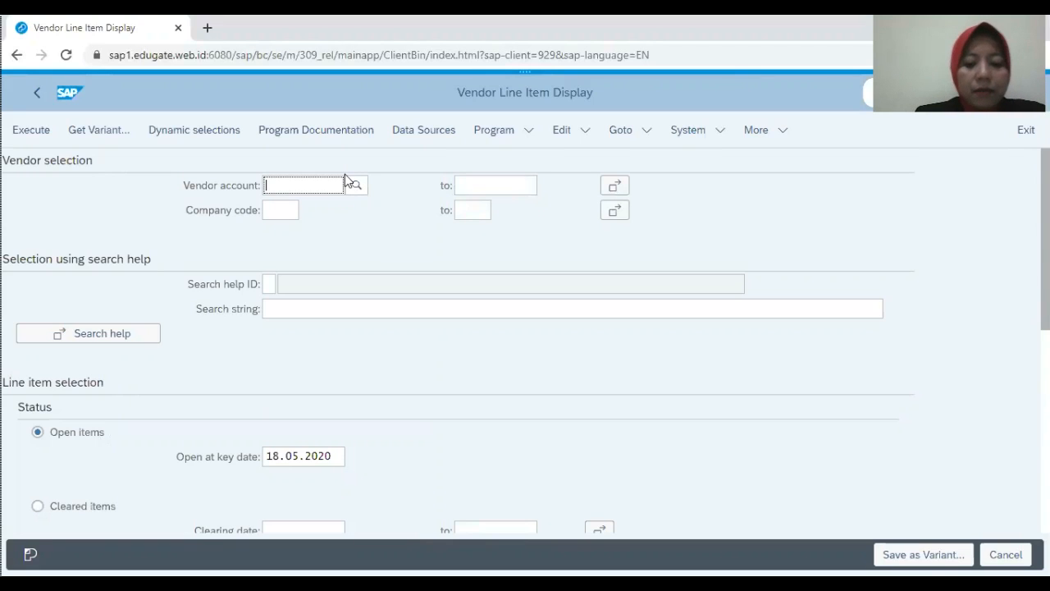
# Run the open line item list for the suggested Baltus vendor account in company code 1000.
pyautogui.write('baltus')
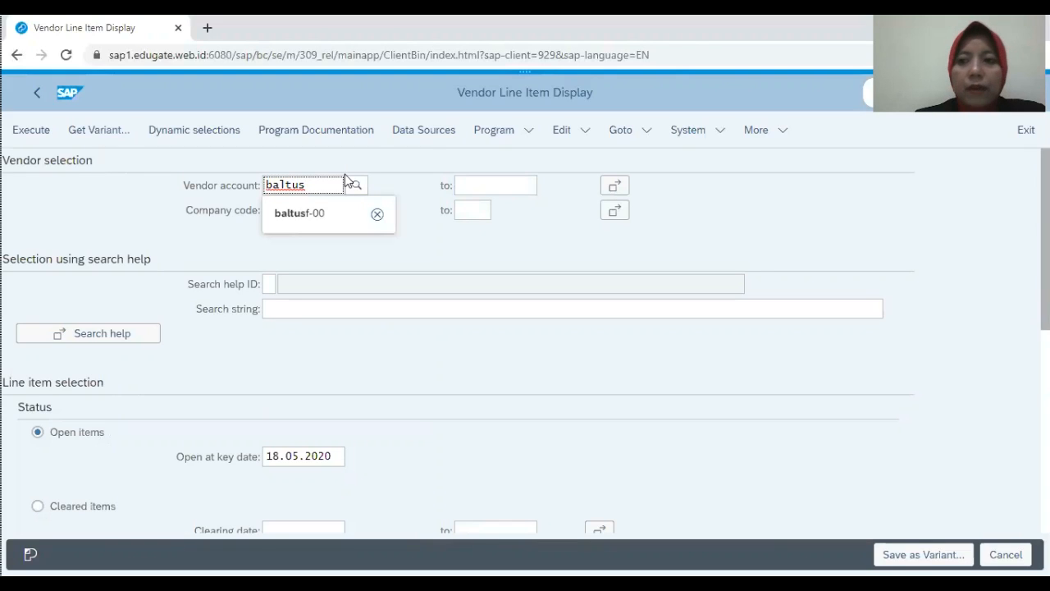
pyautogui.click(303, 214)
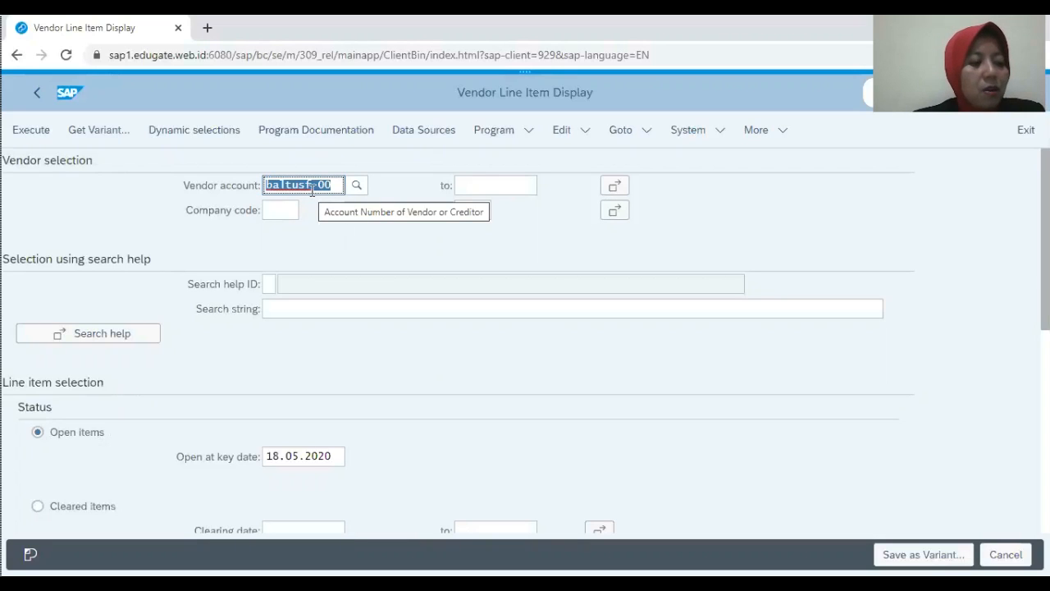
pyautogui.click(279, 211)
pyautogui.write('1000')
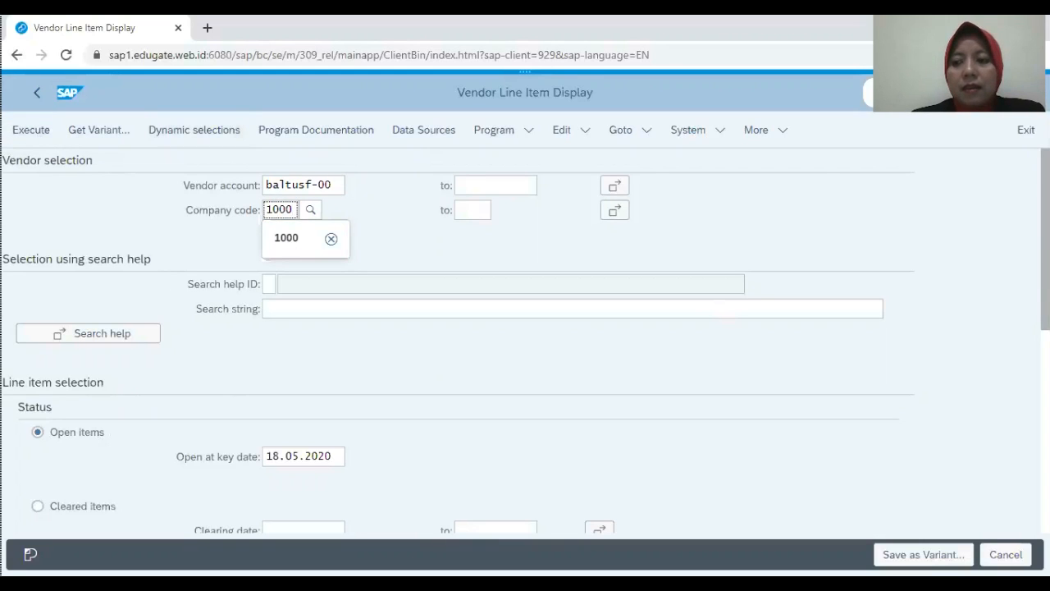
pyautogui.scroll(-4, 233, 316)
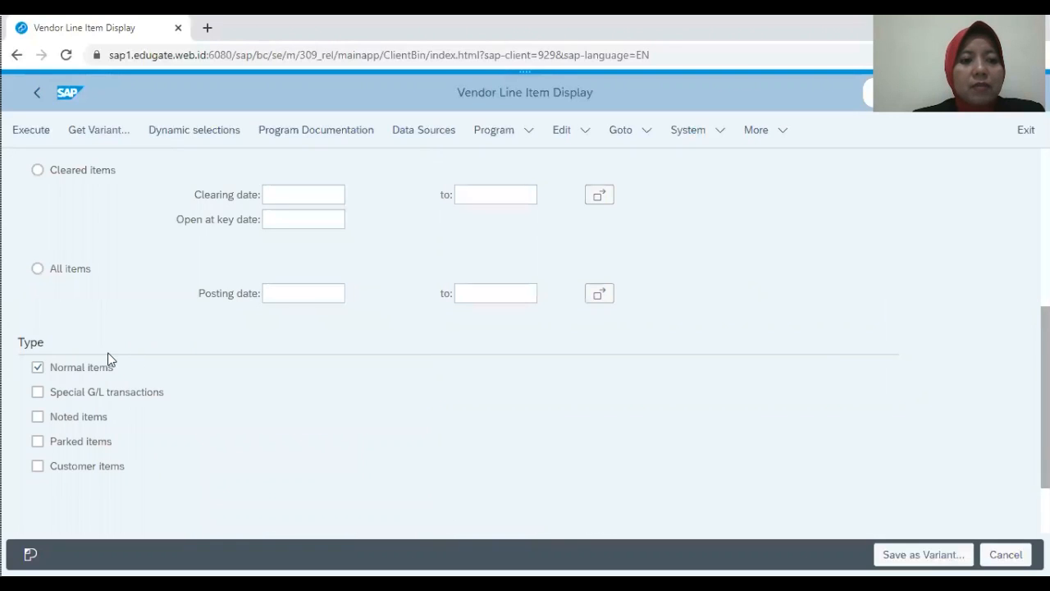
pyautogui.click(32, 131)
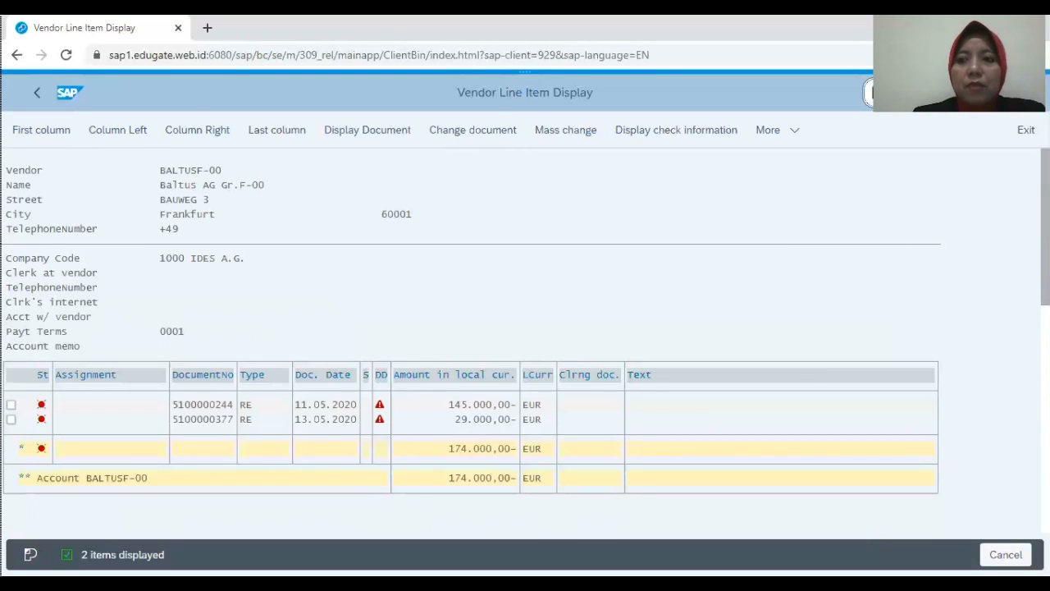
# Return to SAP Easy Access and open F-53 - Post under Accounts Payable, Document Entry, Outgoing Payment.
pyautogui.write('/n')
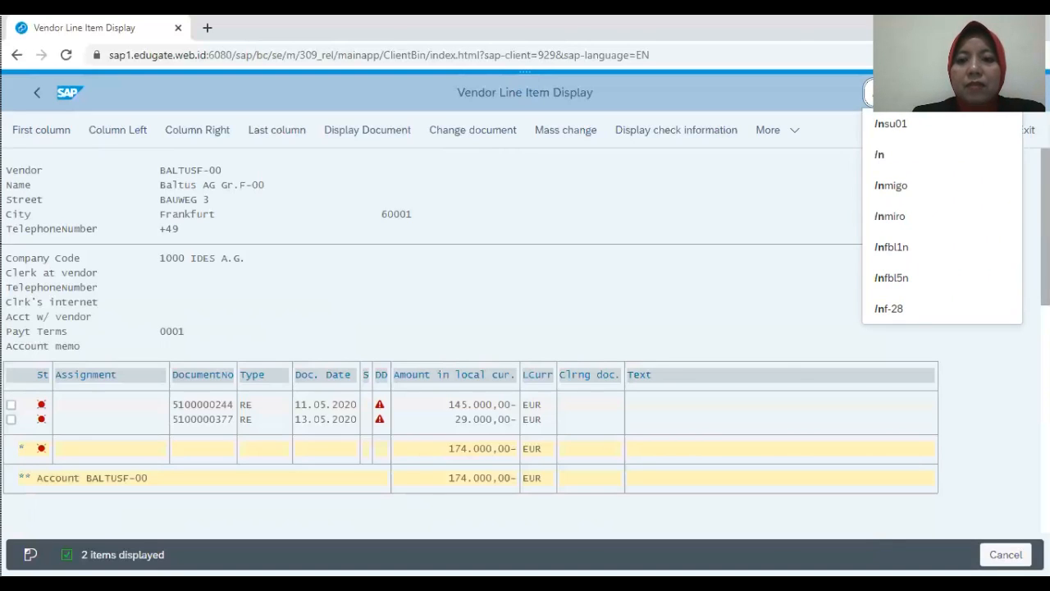
pyautogui.press('Return')
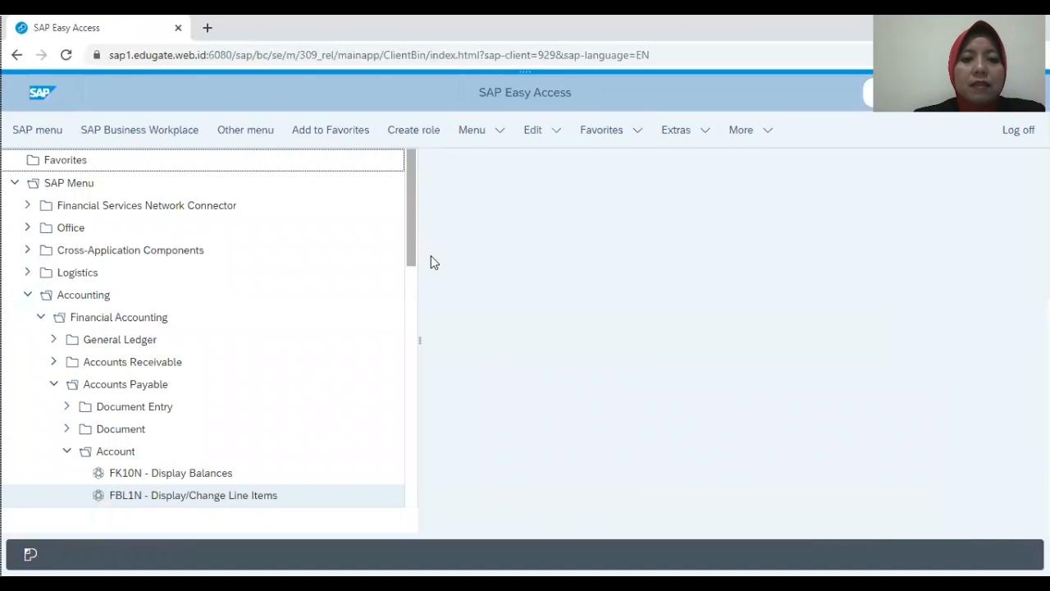
pyautogui.click(66, 452)
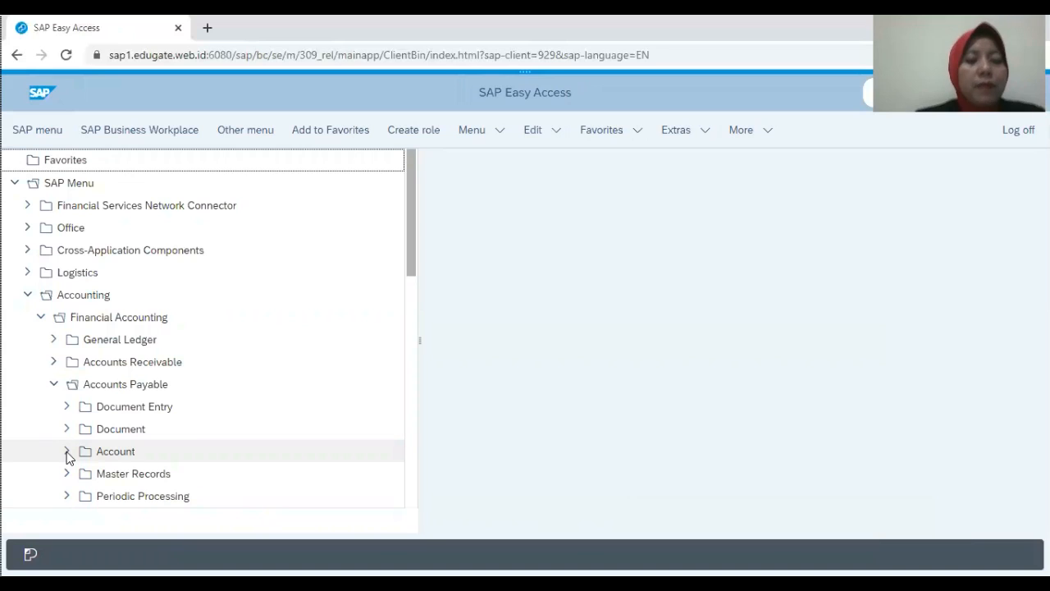
pyautogui.click(67, 408)
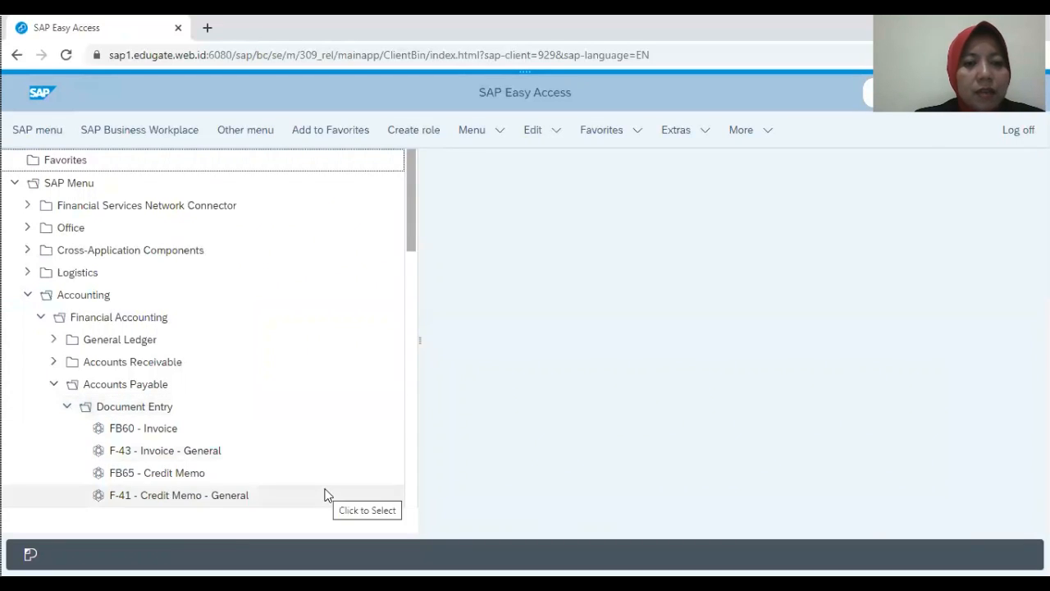
pyautogui.scroll(-4, 411, 481)
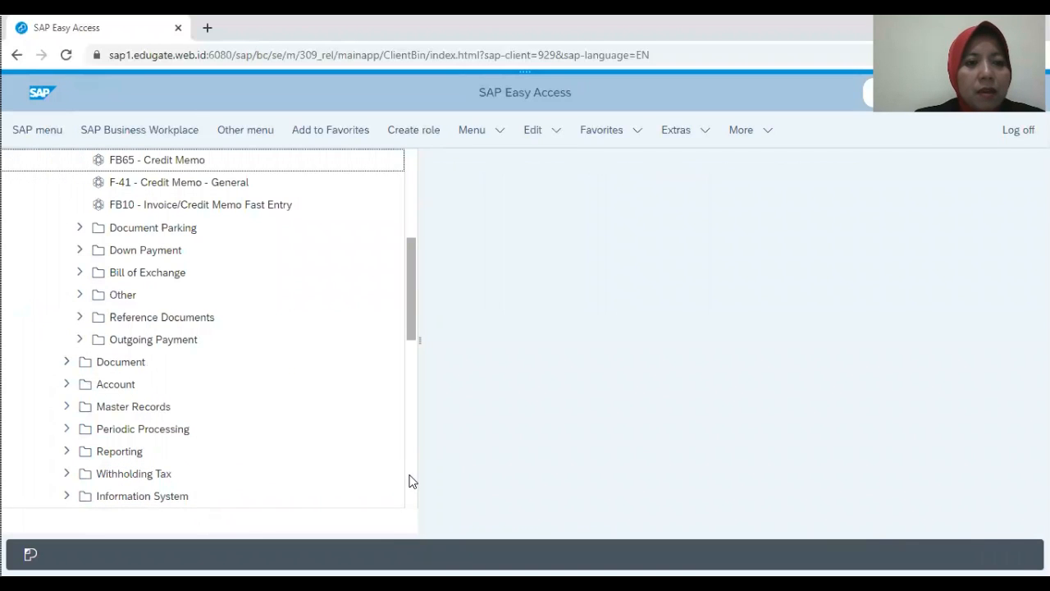
pyautogui.click(78, 338)
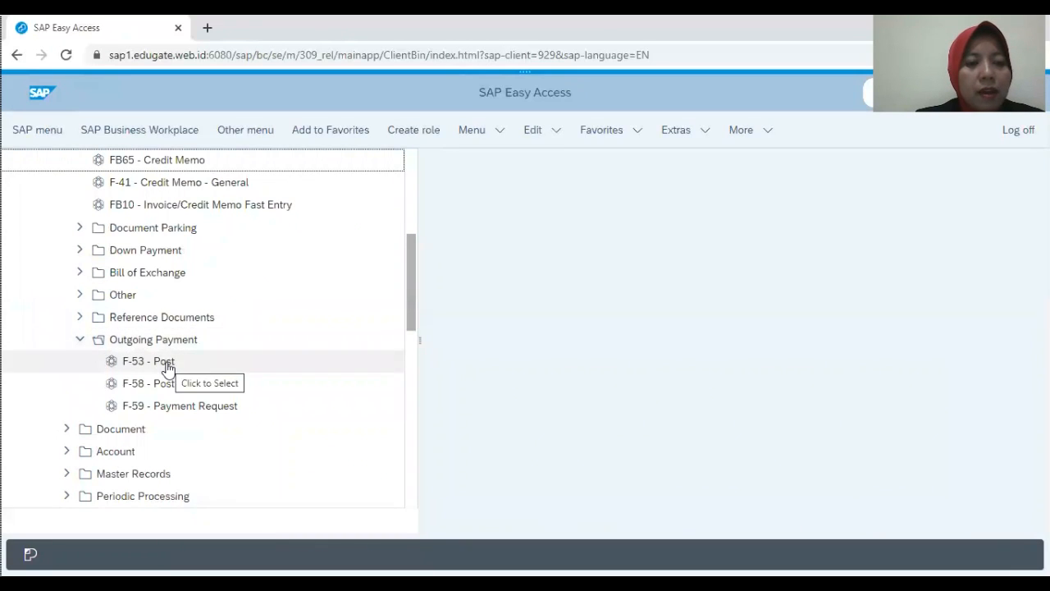
pyautogui.click(168, 366)
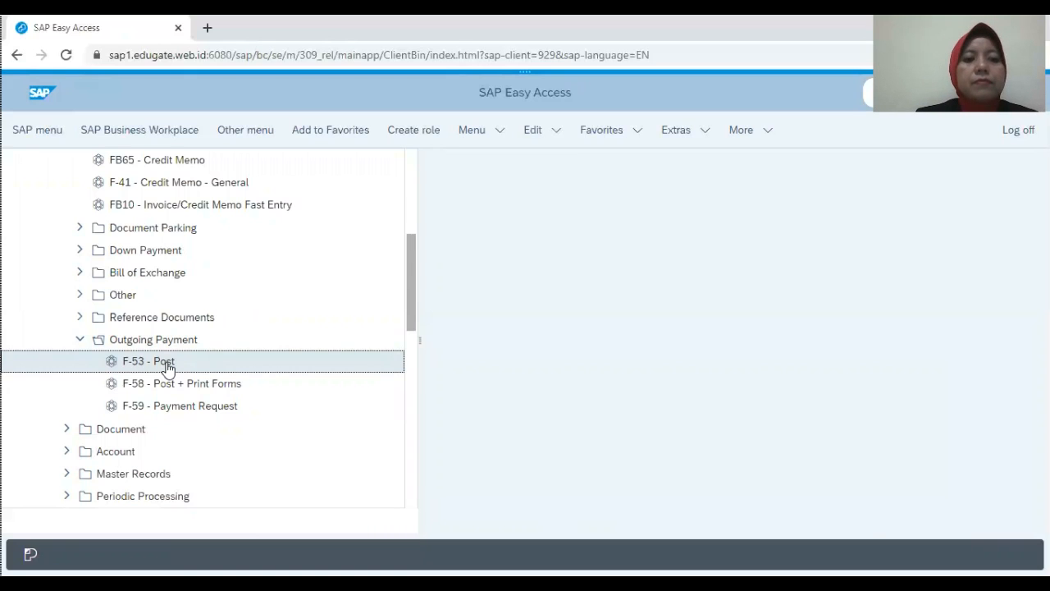
pyautogui.doubleClick(168, 367)
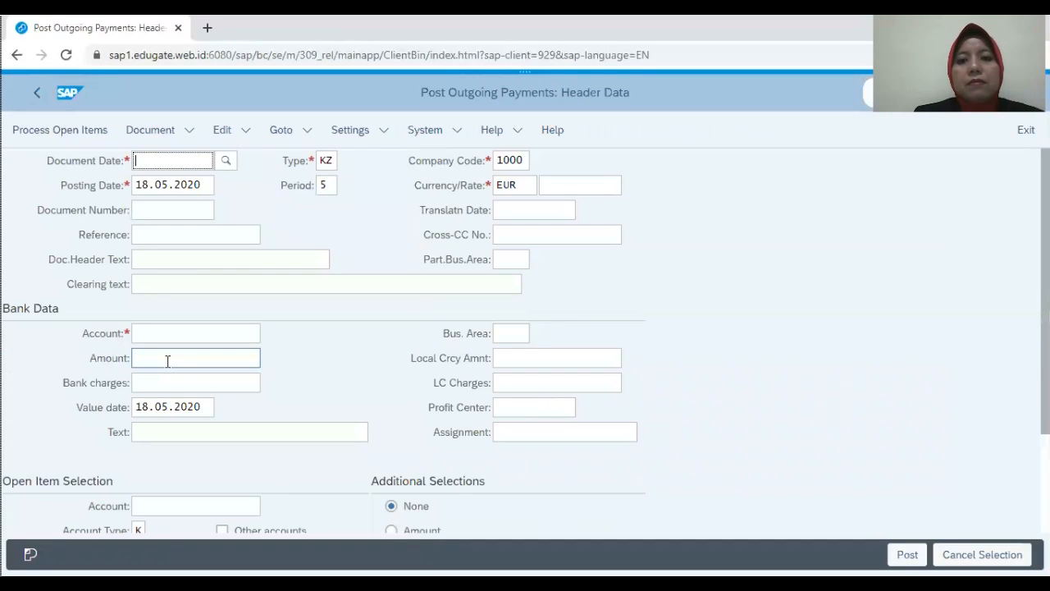
# Set the document date to 18.05.2020 and enter the account number in the payment's bank data.
pyautogui.click(225, 162)
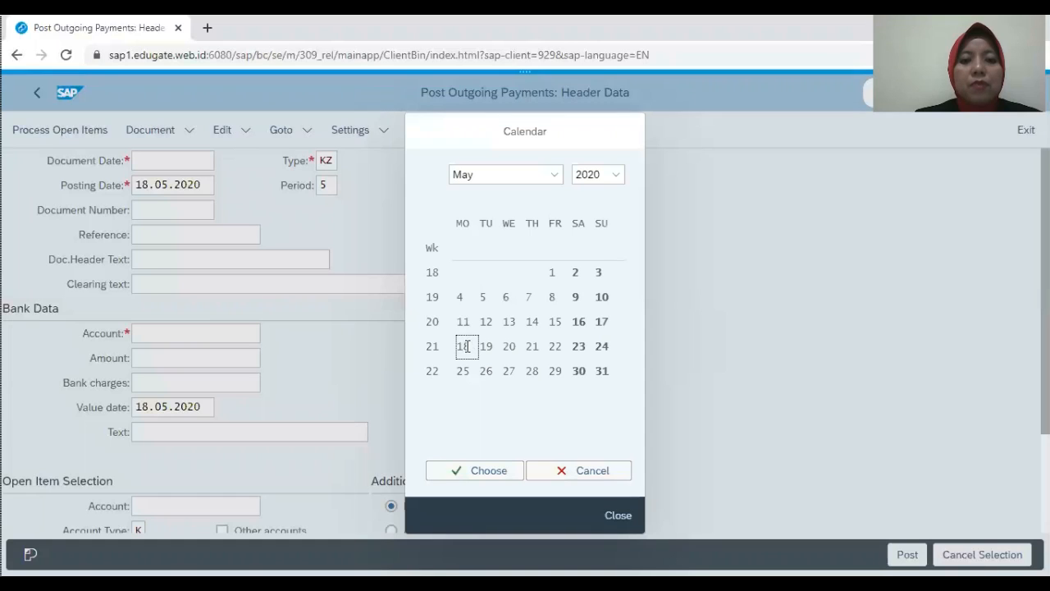
pyautogui.click(475, 470)
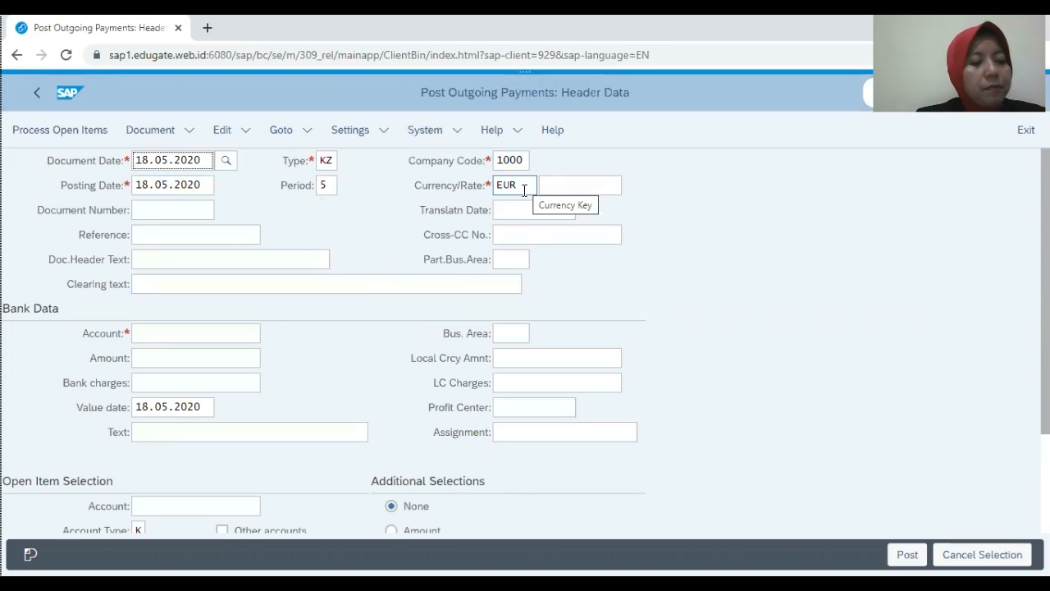
pyautogui.click(181, 336)
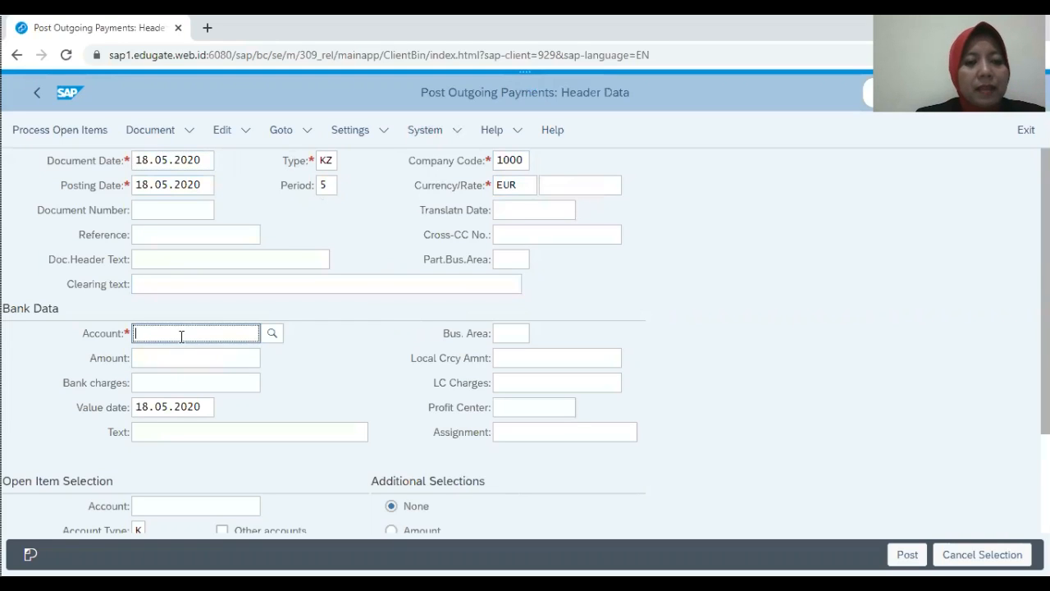
pyautogui.write('11')
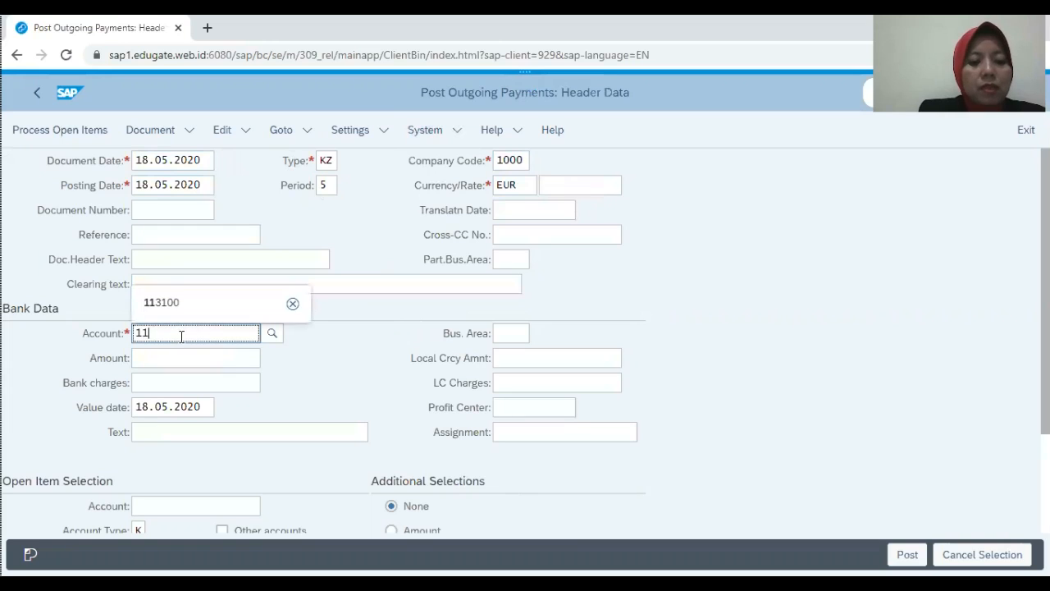
pyautogui.write('3100')
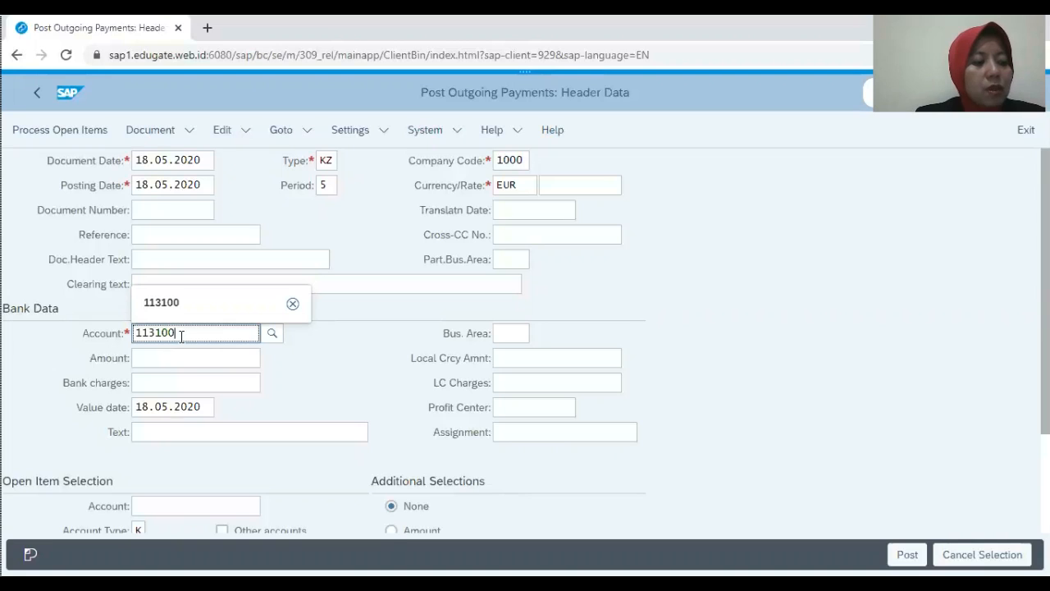
# Set the amount in the payment's bank data to 145000.
pyautogui.click(225, 361)
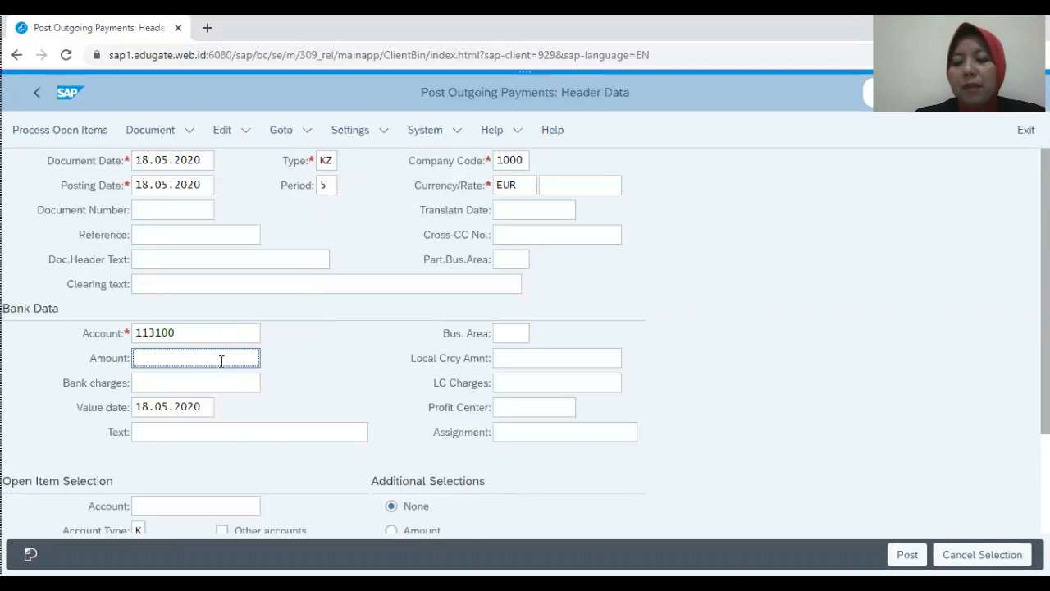
pyautogui.write('154')
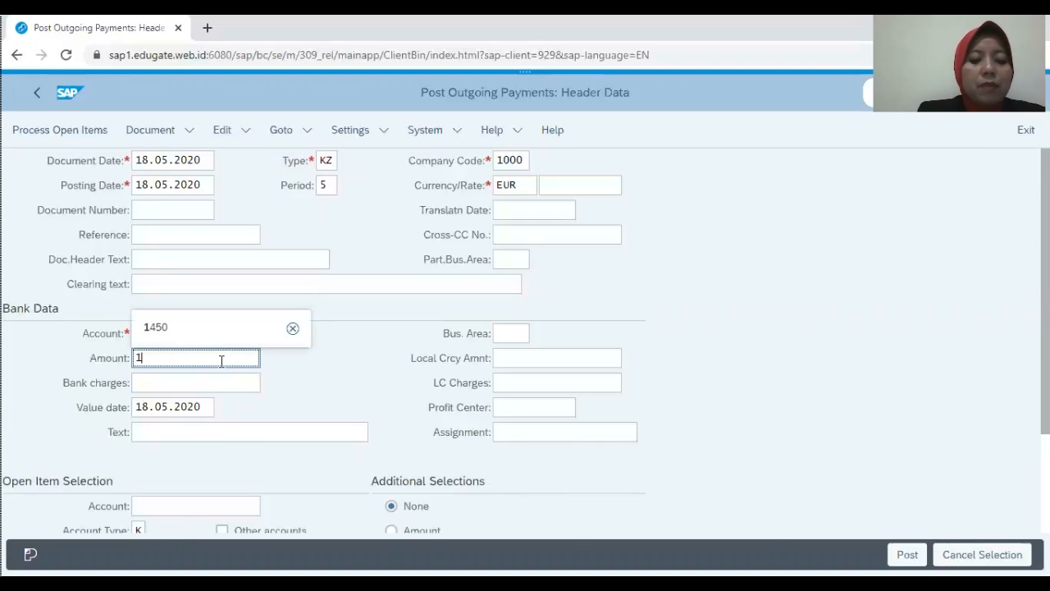
pyautogui.press('BackSpace')
pyautogui.press('BackSpace')
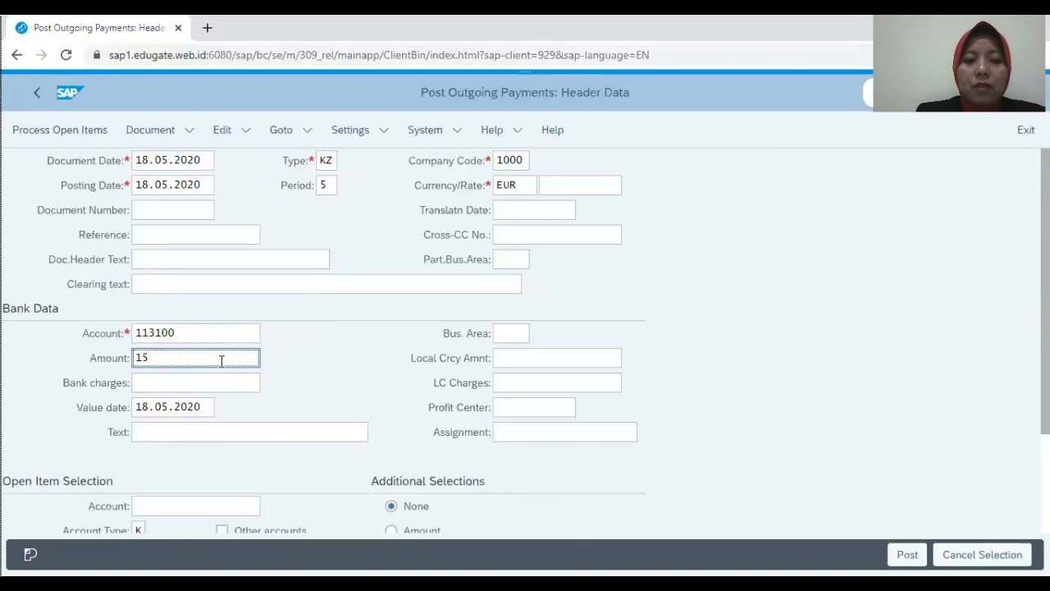
pyautogui.write('45000')
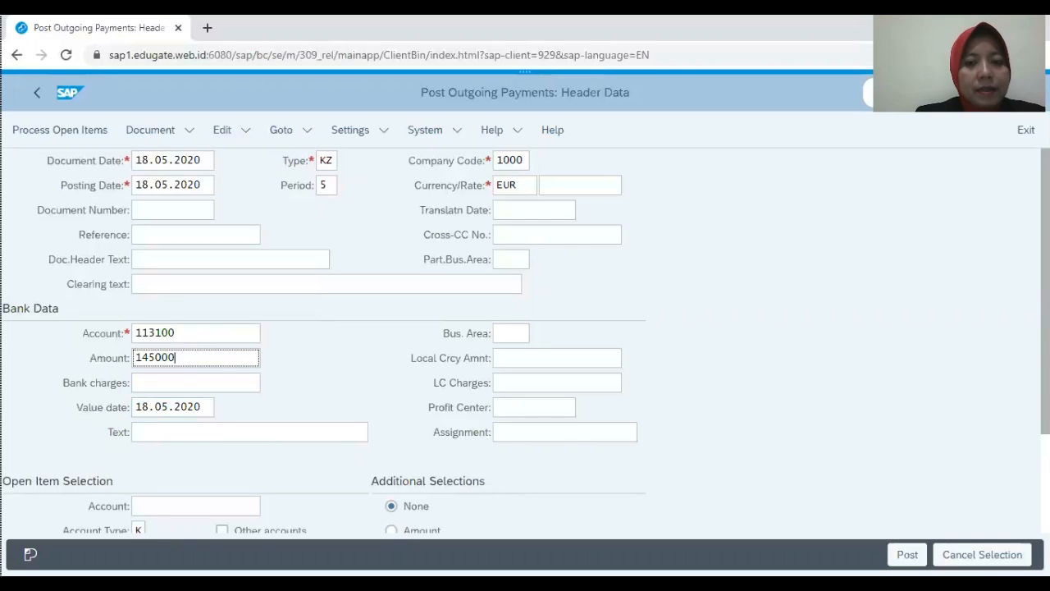
pyautogui.scroll(-2, 525, 345)
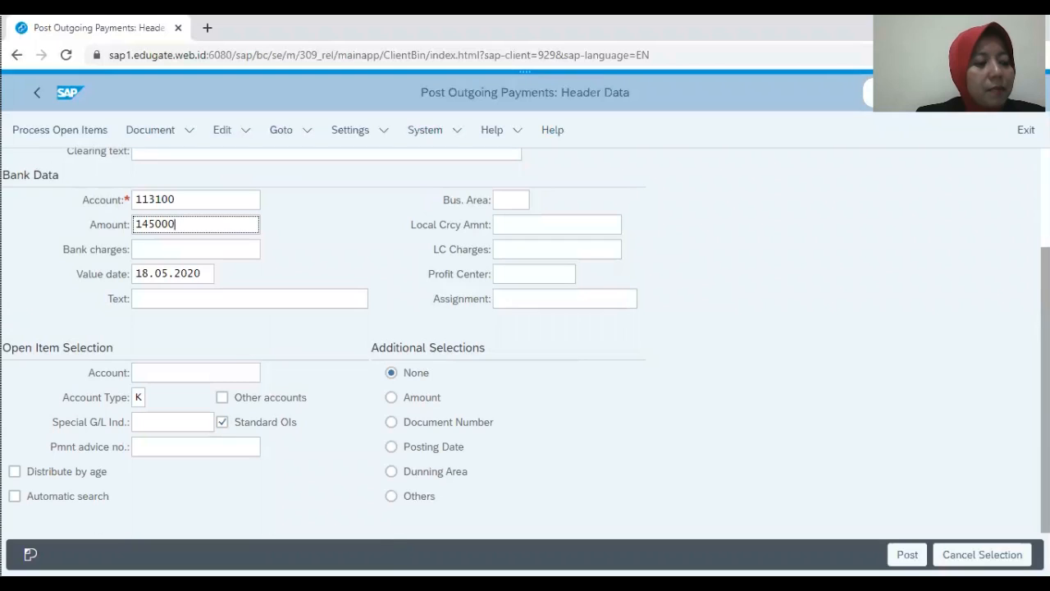
# Select the Baltus vendor account for open items, choose selection by Document Number and open the selection criteria.
pyautogui.click(201, 372)
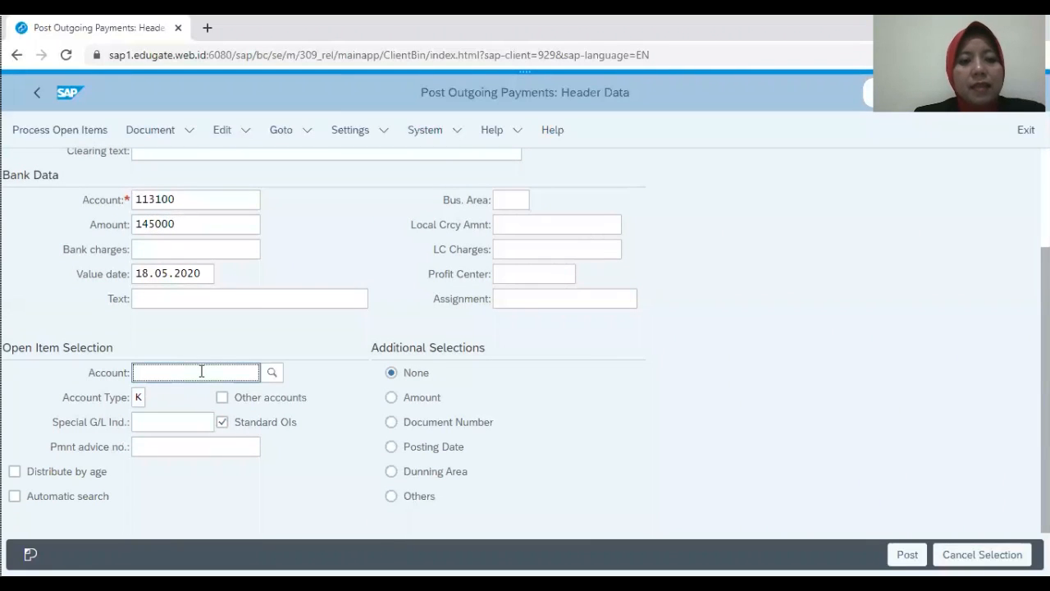
pyautogui.write('bal')
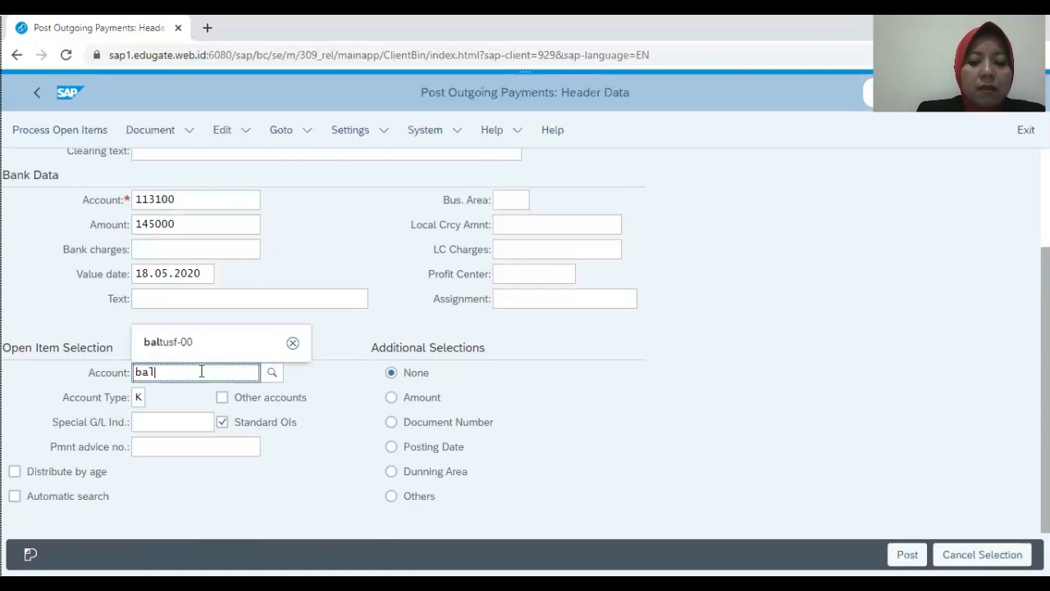
pyautogui.write('tusf')
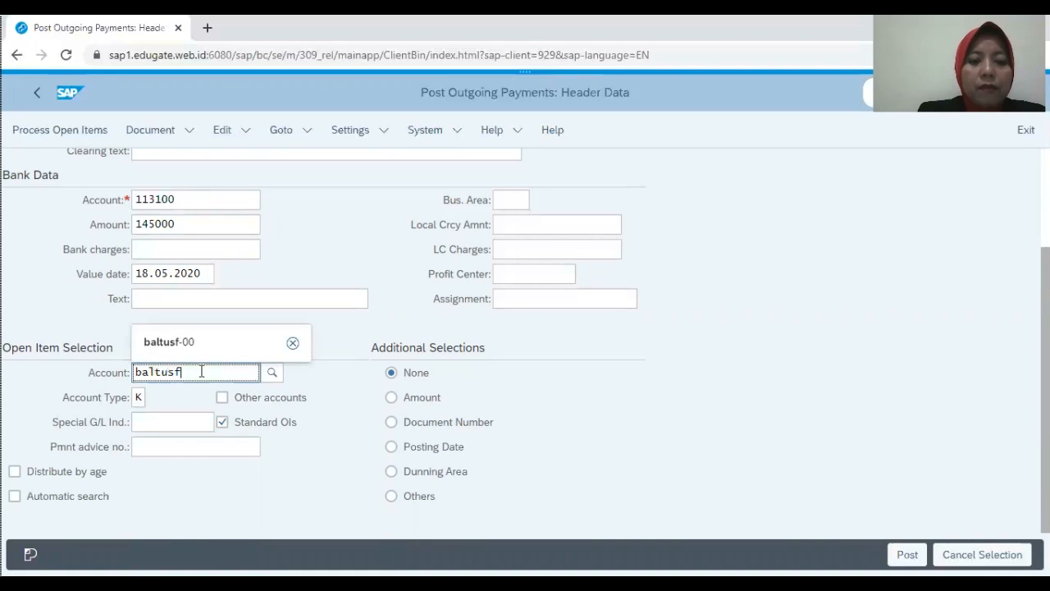
pyautogui.write('-00')
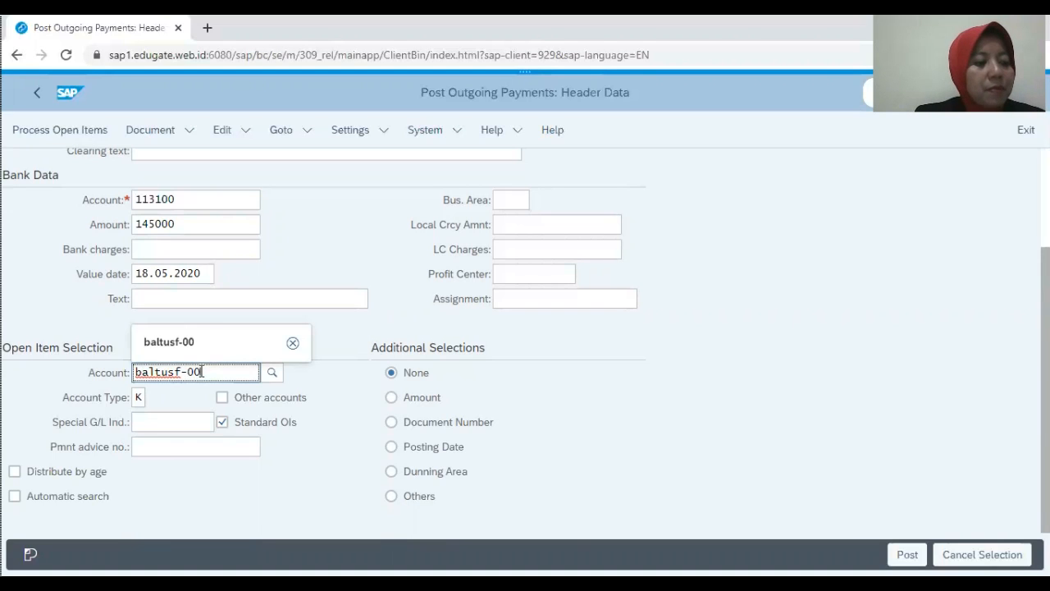
pyautogui.click(392, 424)
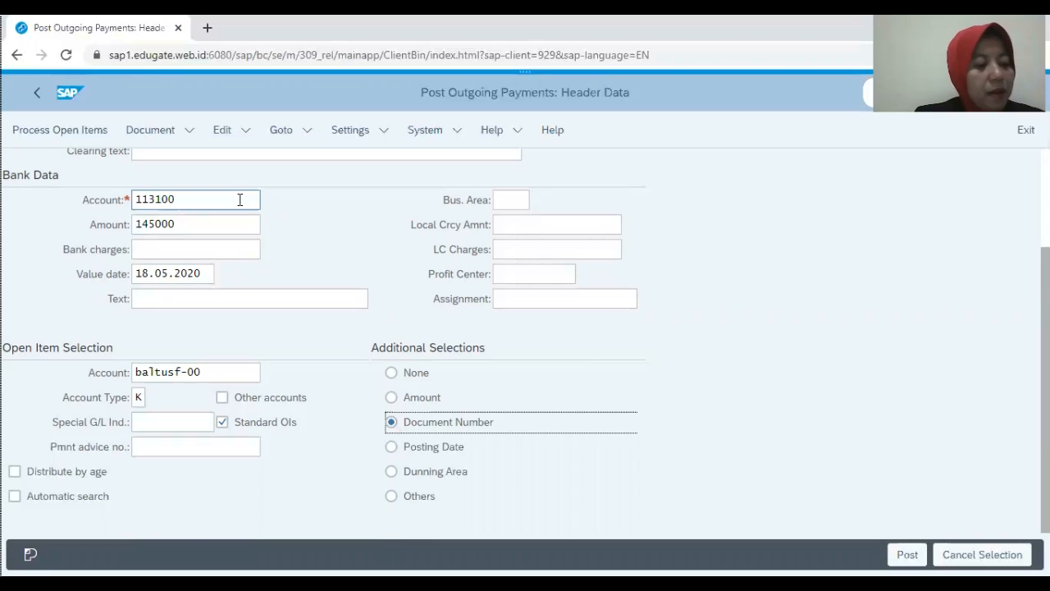
pyautogui.click(56, 130)
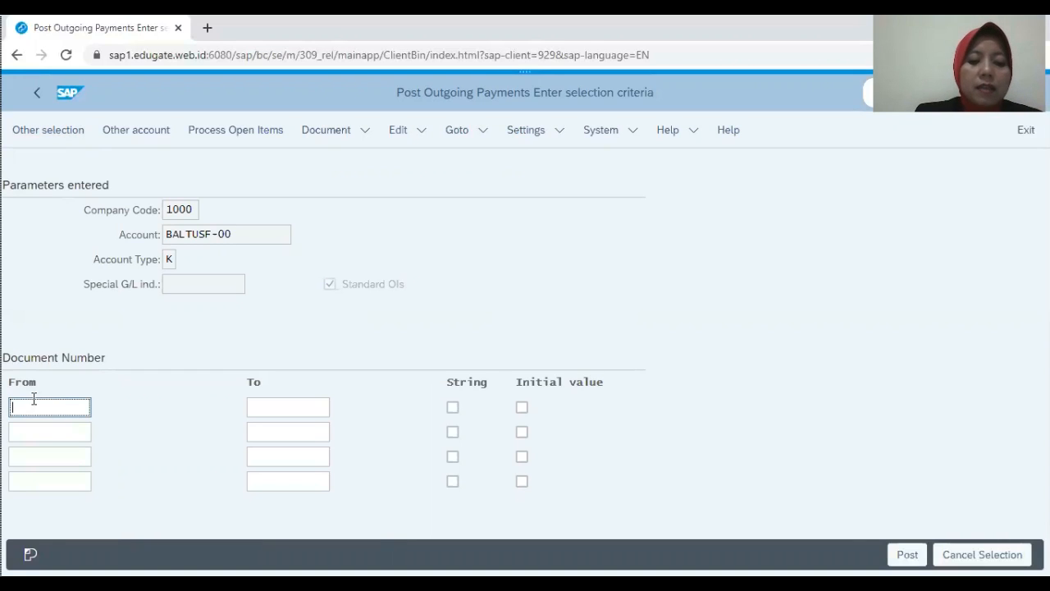
pyautogui.write('51')
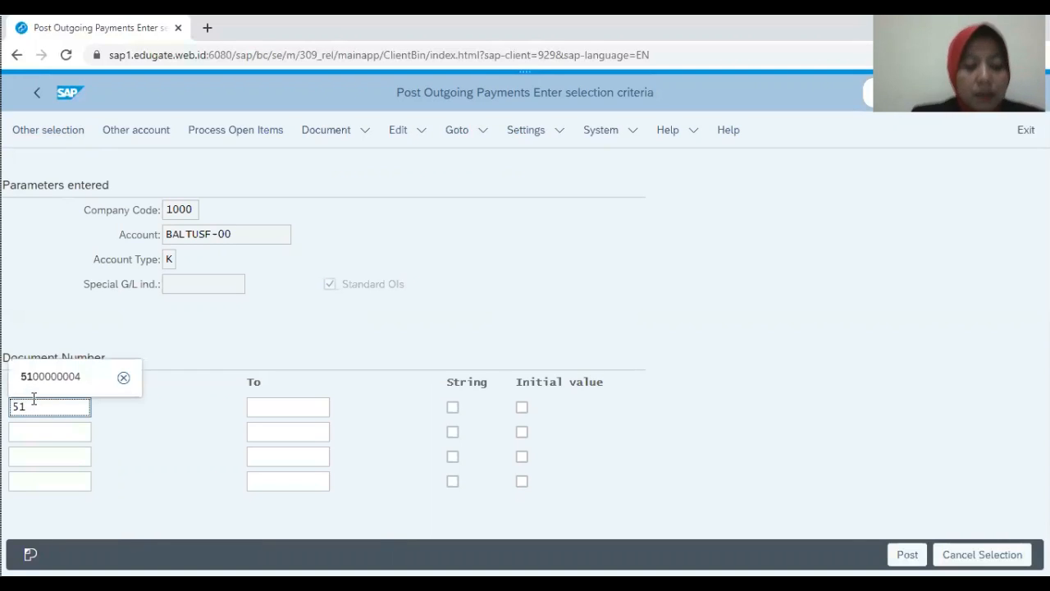
pyautogui.write('0000000')
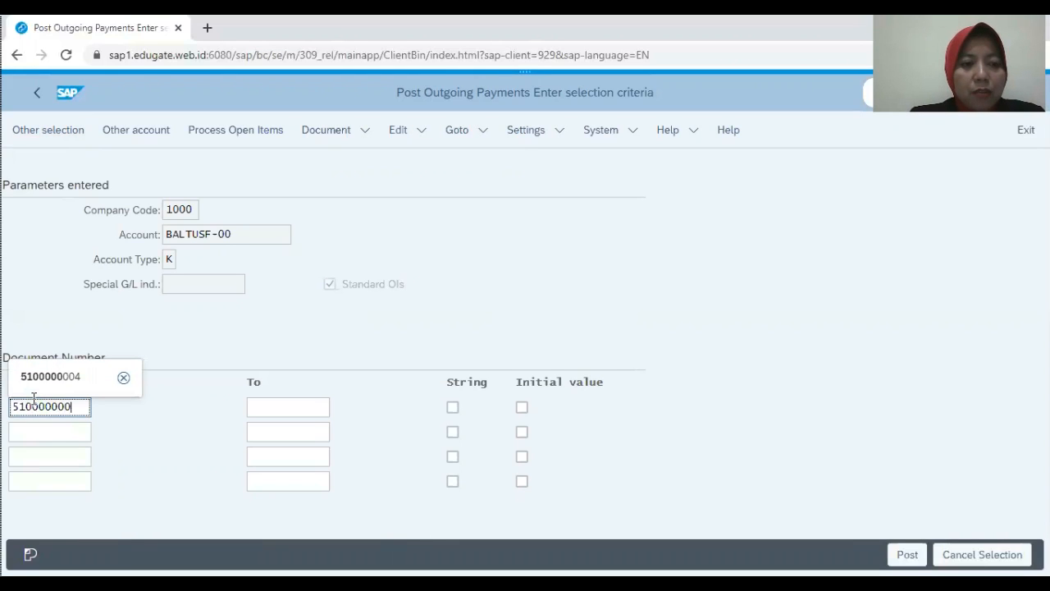
pyautogui.write('0')
pyautogui.press('BackSpace')
pyautogui.press('BackSpace')
pyautogui.press('BackSpace')
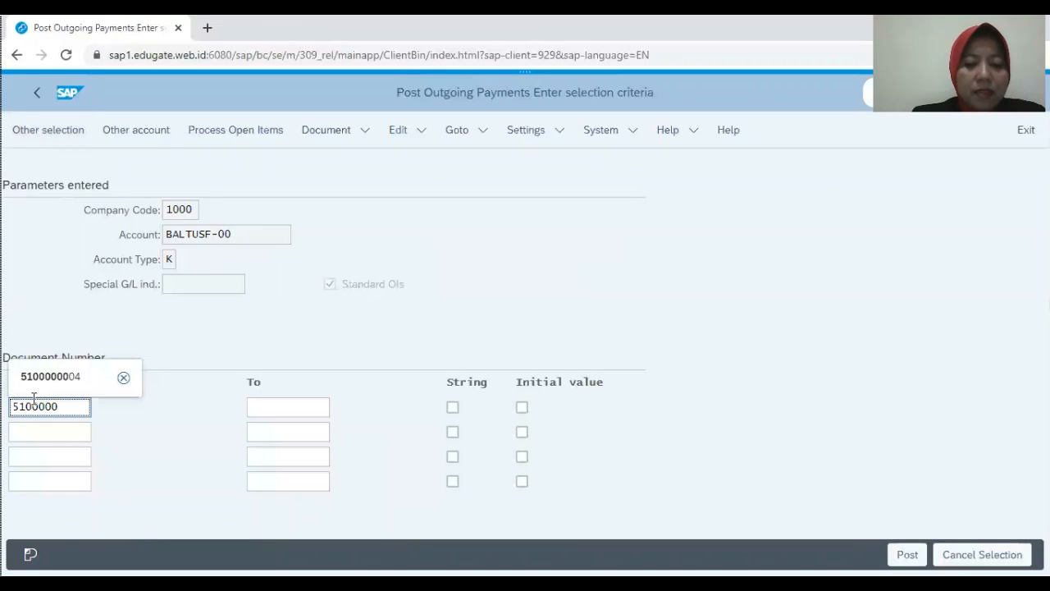
pyautogui.write('244')
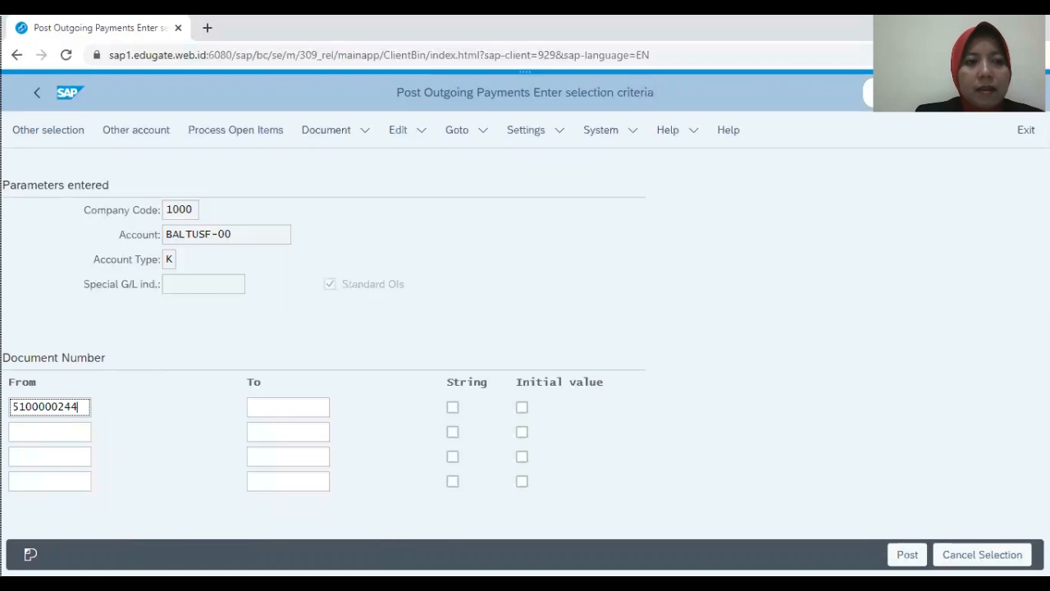
pyautogui.press('Return')
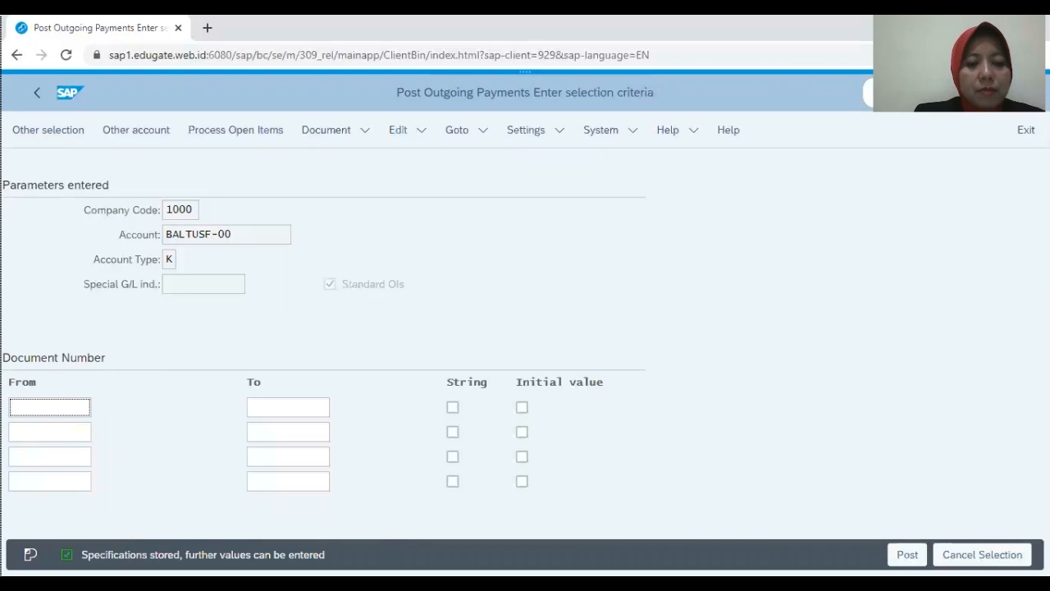
pyautogui.write('51')
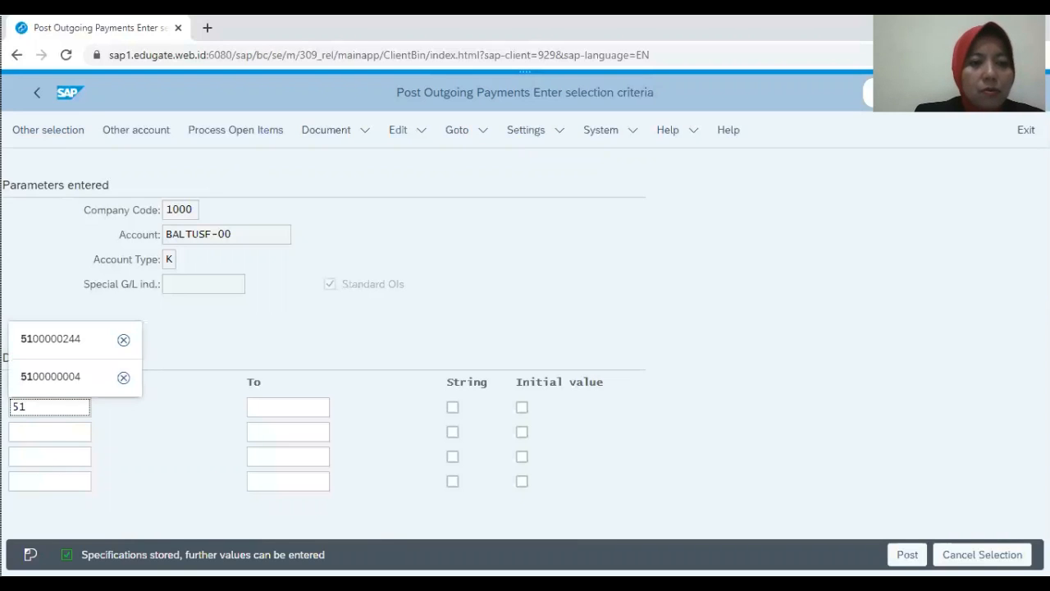
pyautogui.click(47, 353)
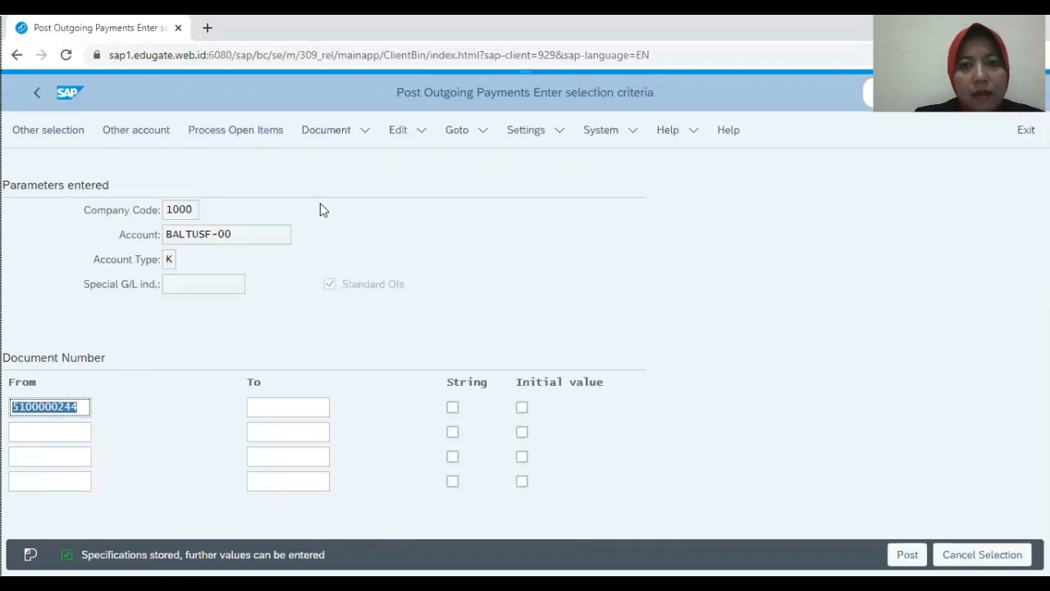
pyautogui.click(264, 139)
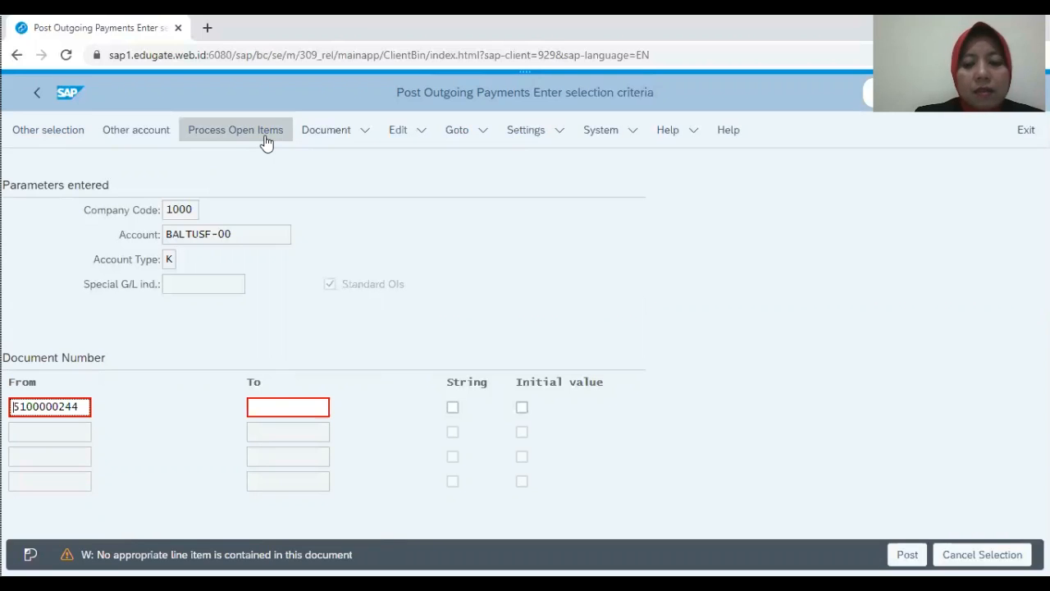
pyautogui.click(264, 139)
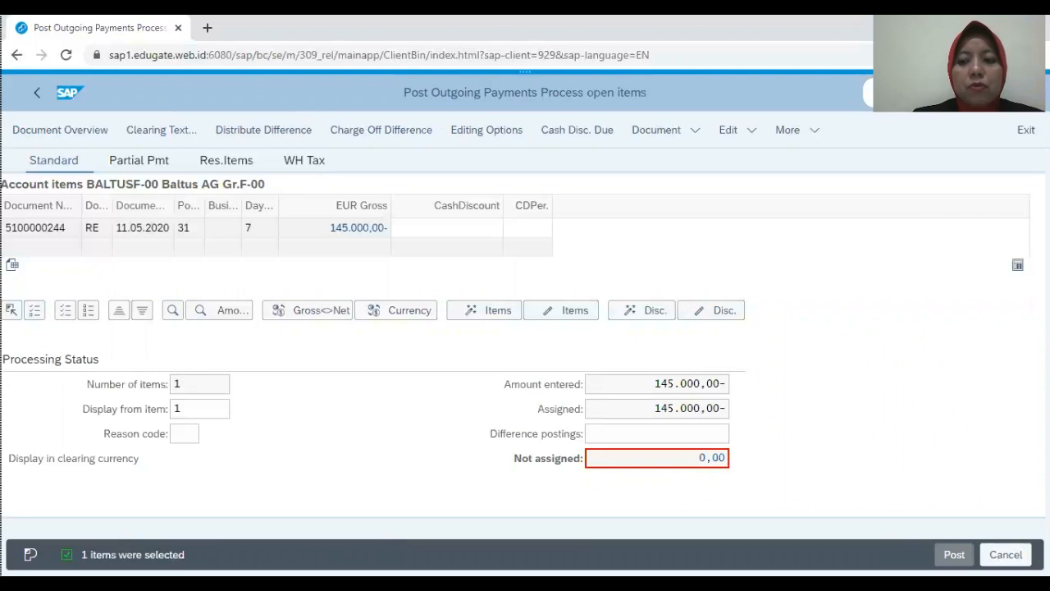
pyautogui.click(954, 554)
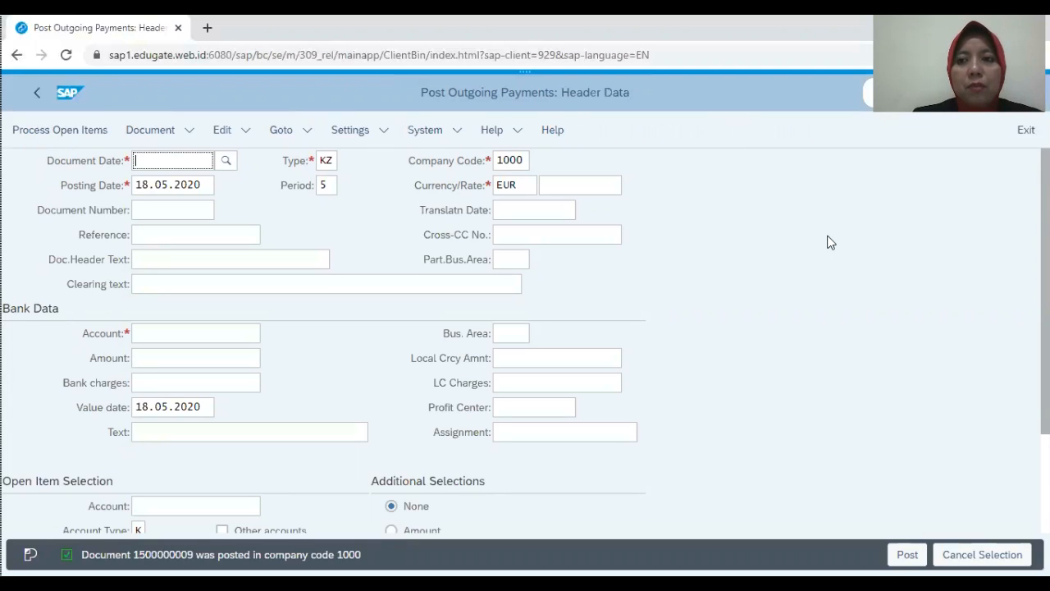
# Restart the outgoing payment transaction directly with the command /nf-53, twice.
pyautogui.click(910, 93)
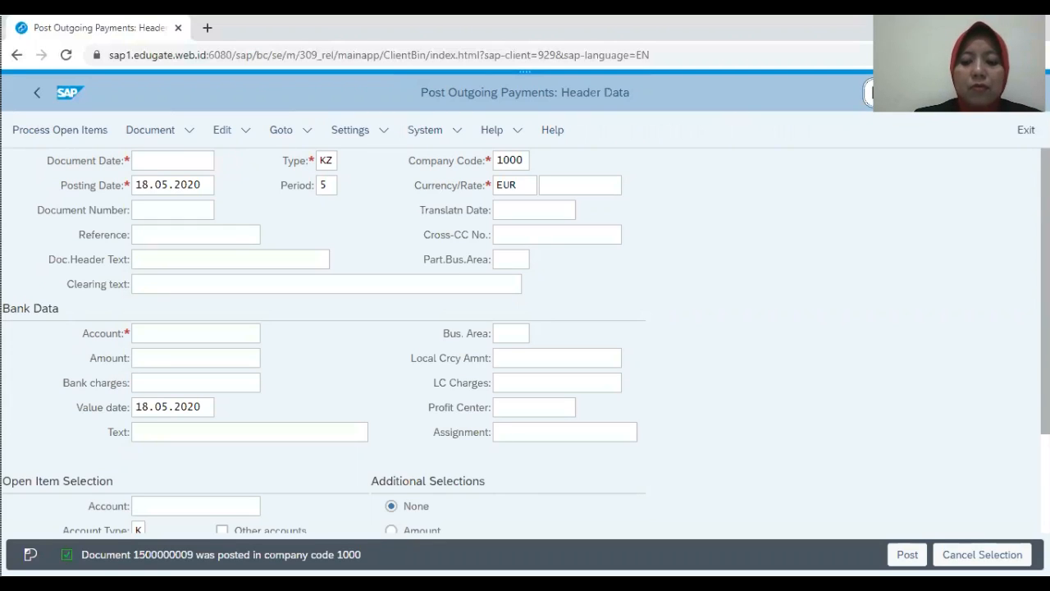
pyautogui.write('/n')
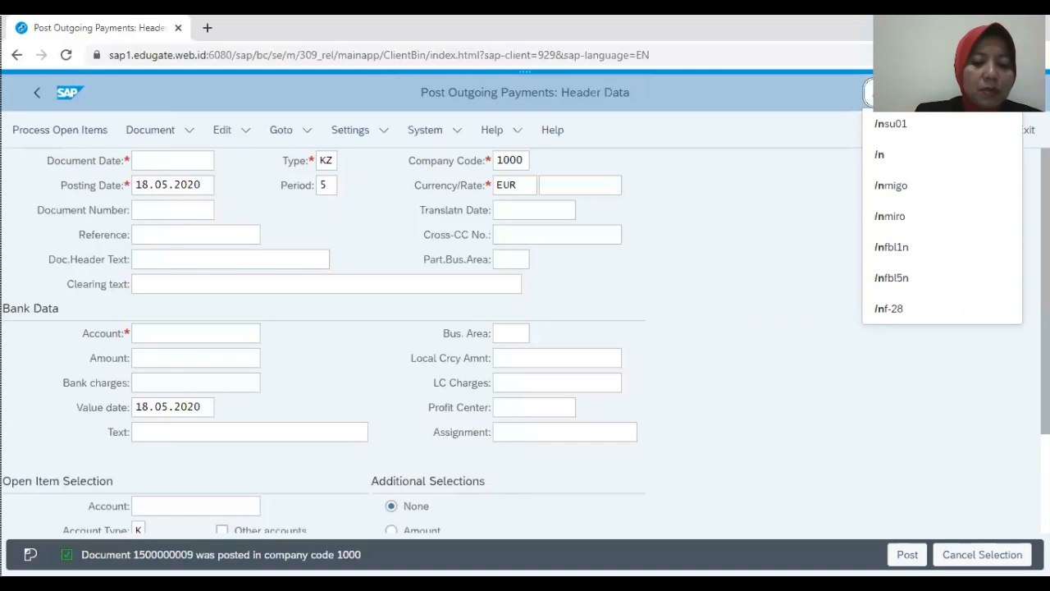
pyautogui.write('f')
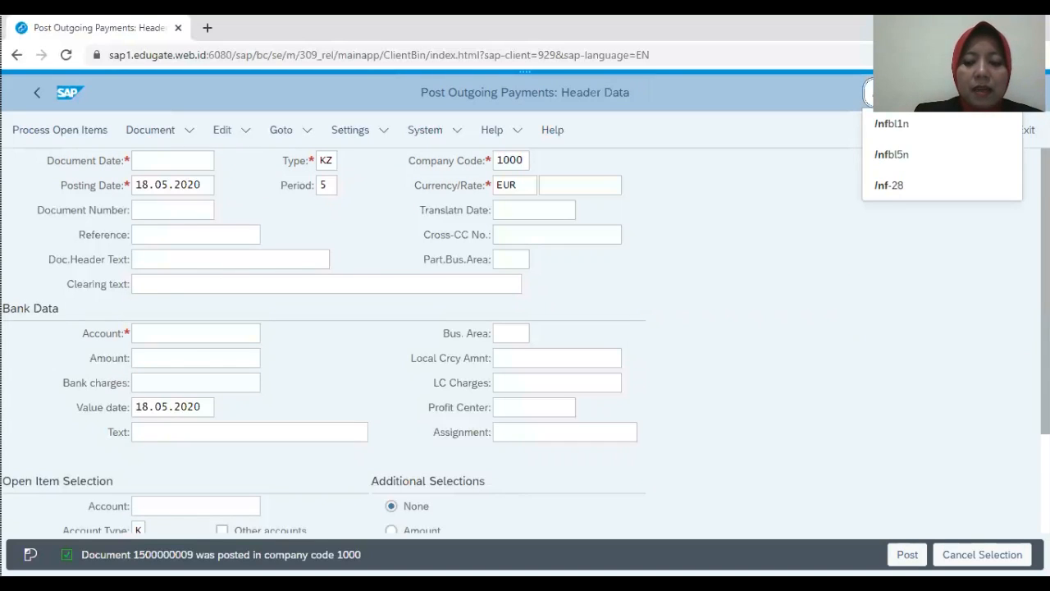
pyautogui.write('-5')
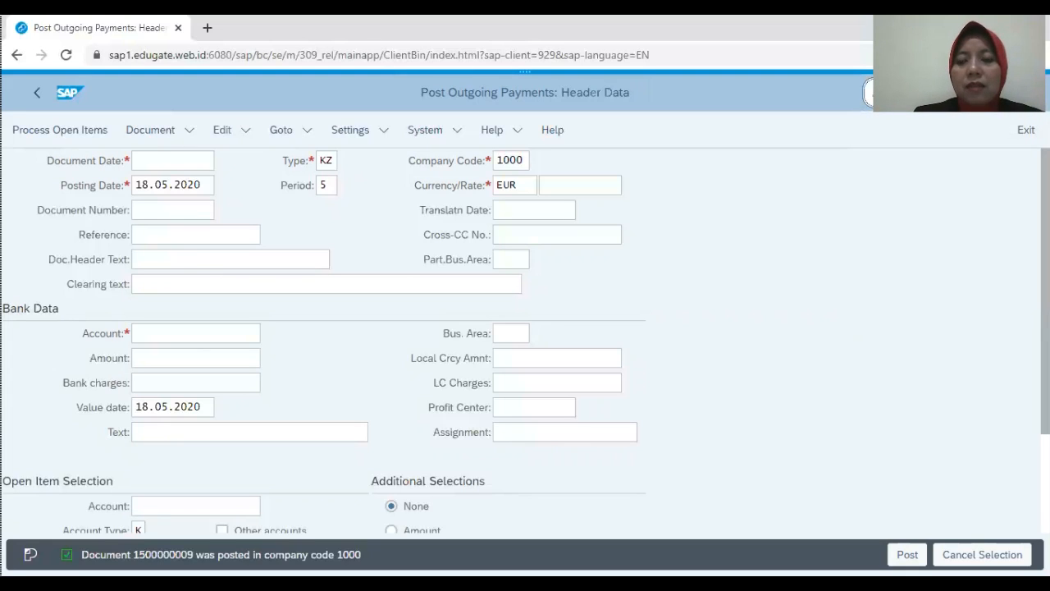
pyautogui.press('Return')
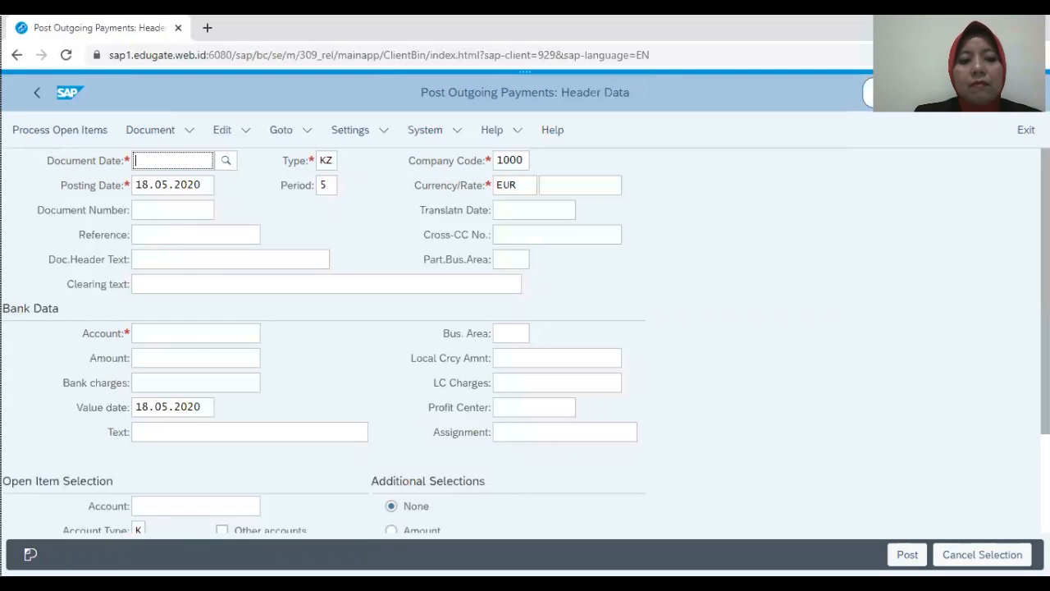
pyautogui.click(902, 93)
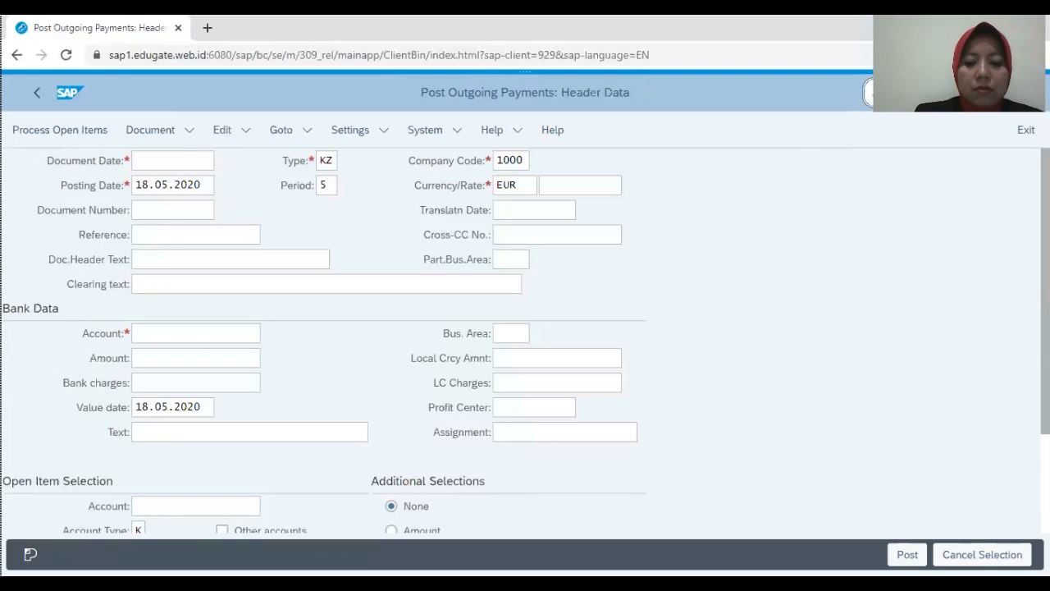
pyautogui.write('/n')
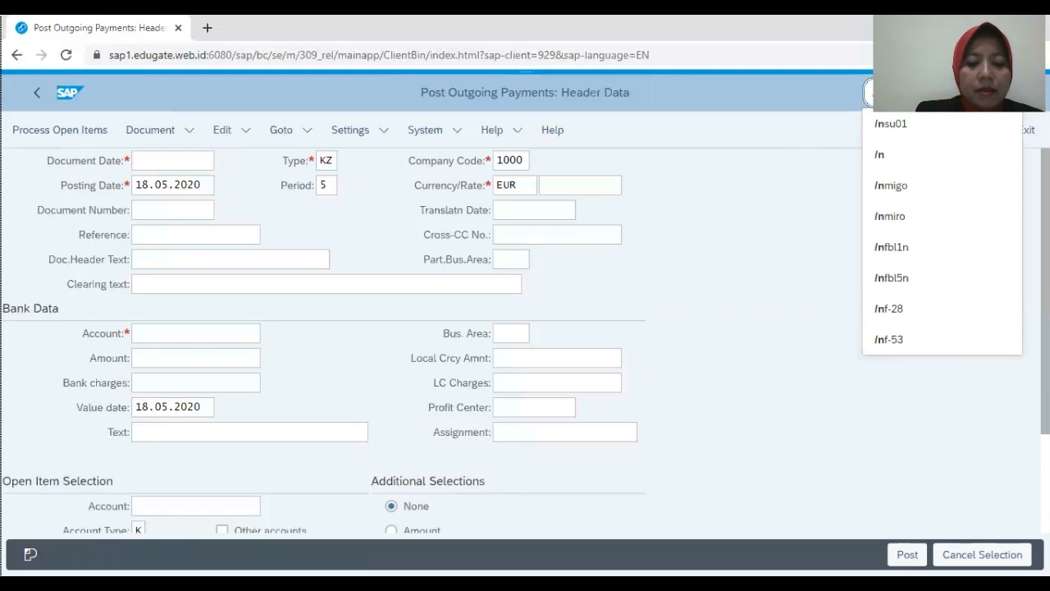
pyautogui.write('f-')
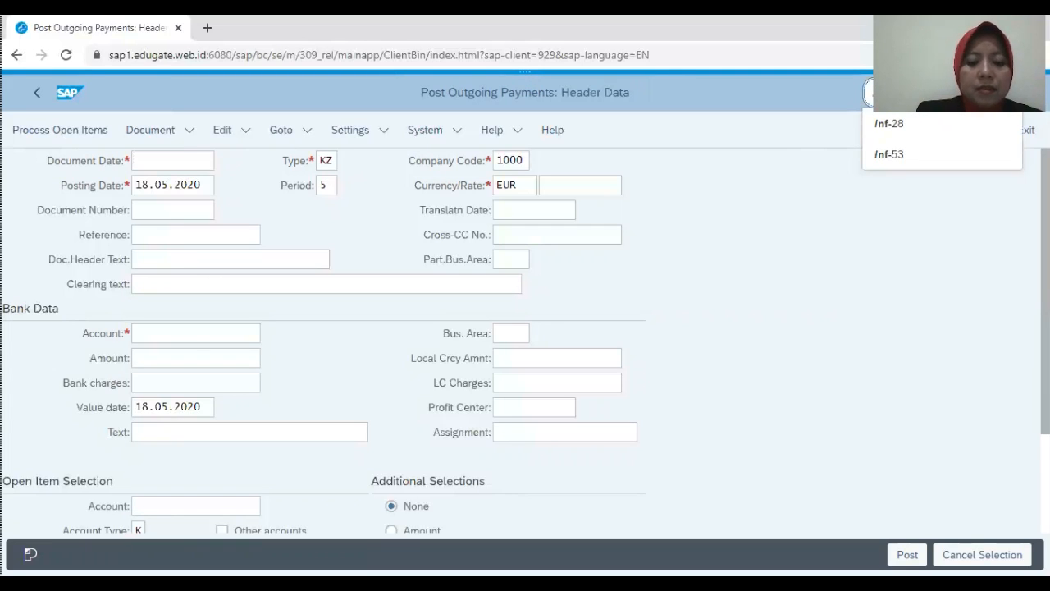
pyautogui.write('5')
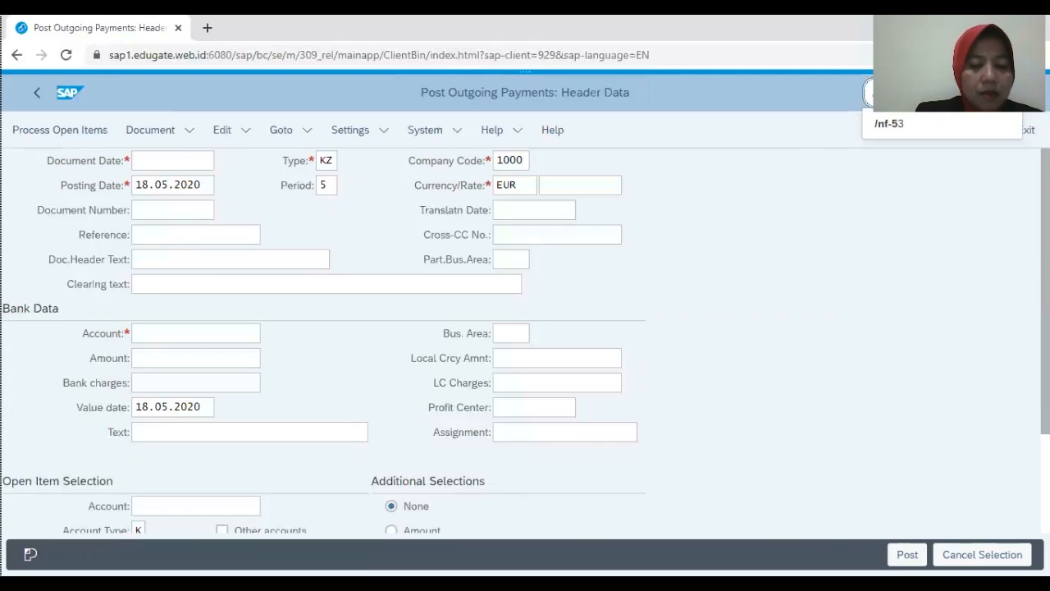
pyautogui.write('3')
pyautogui.press('Return')
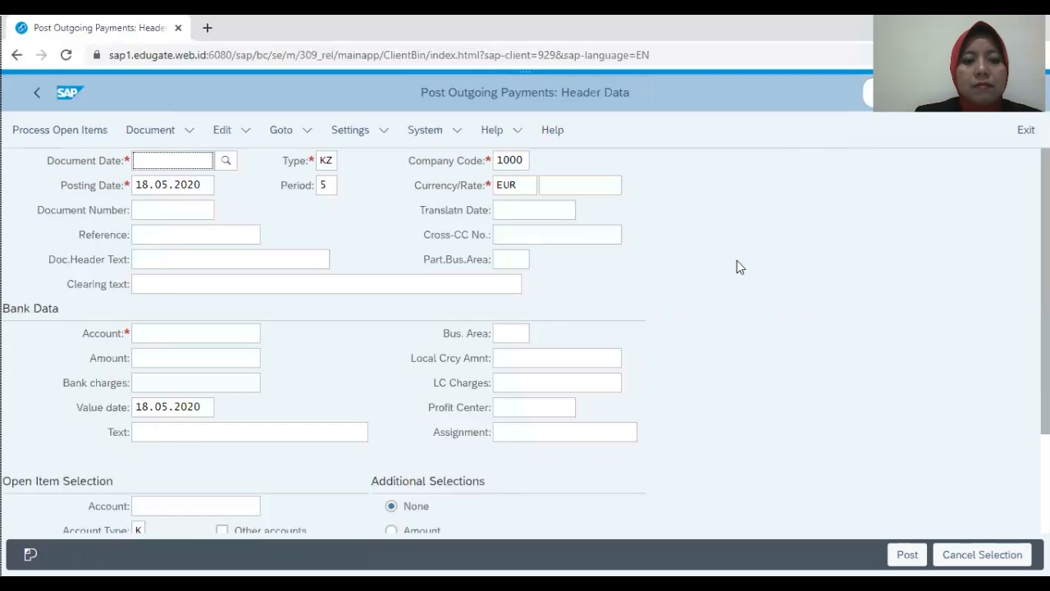
# Return to SAP Easy Access with the command /n and open F-53 - Post under Outgoing Payment.
pyautogui.click(935, 92)
pyautogui.write('/n')
pyautogui.press('Return')
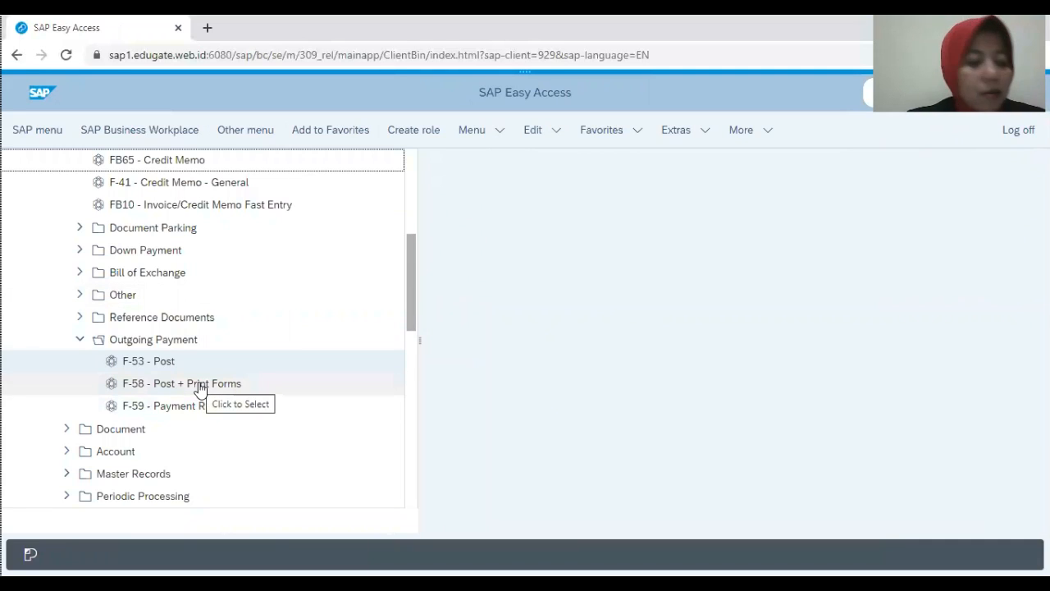
pyautogui.doubleClick(148, 361)
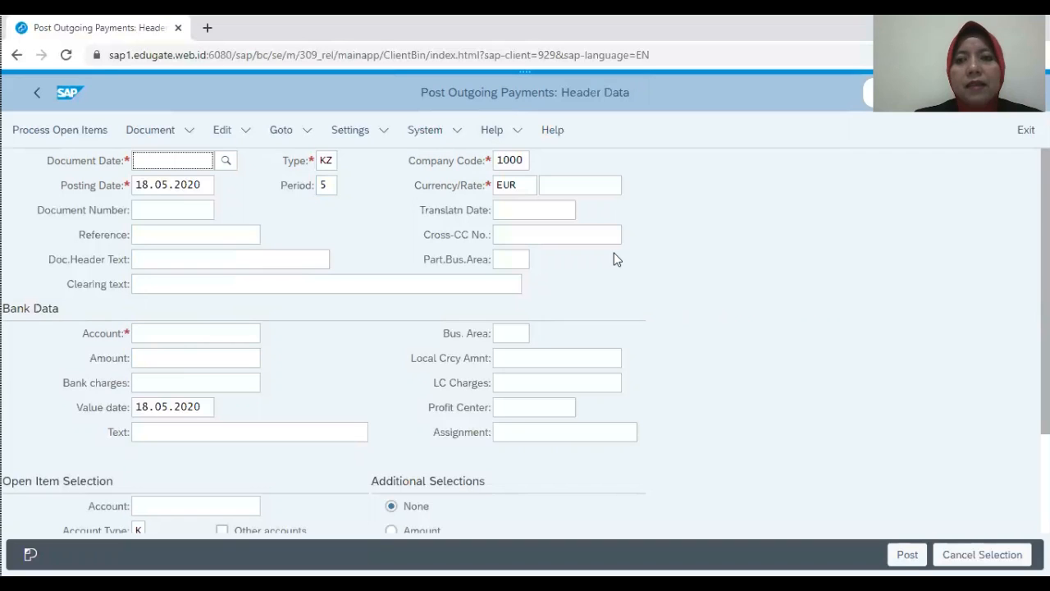
# Open the vendor line item display with the command /nfbl1n and list the Baltus vendor's open items in company code 1000.
pyautogui.click(910, 92)
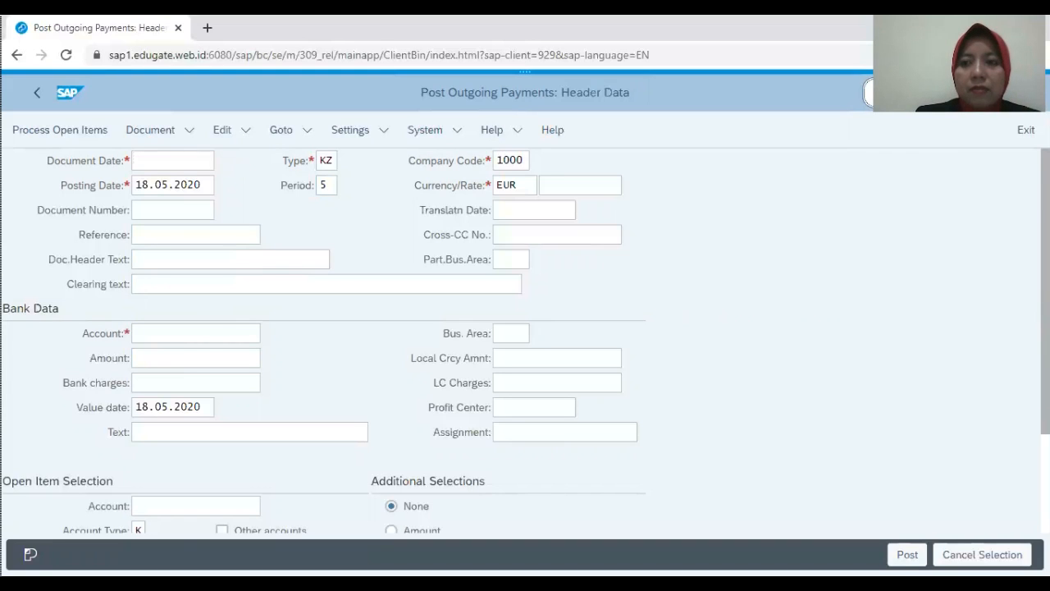
pyautogui.write('/nfb')
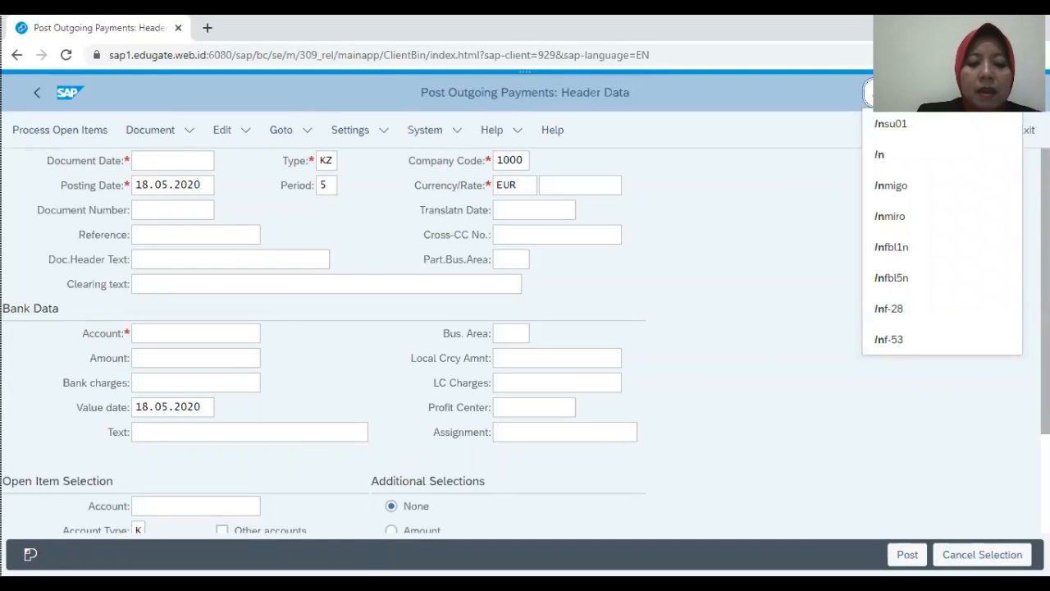
pyautogui.write('l1')
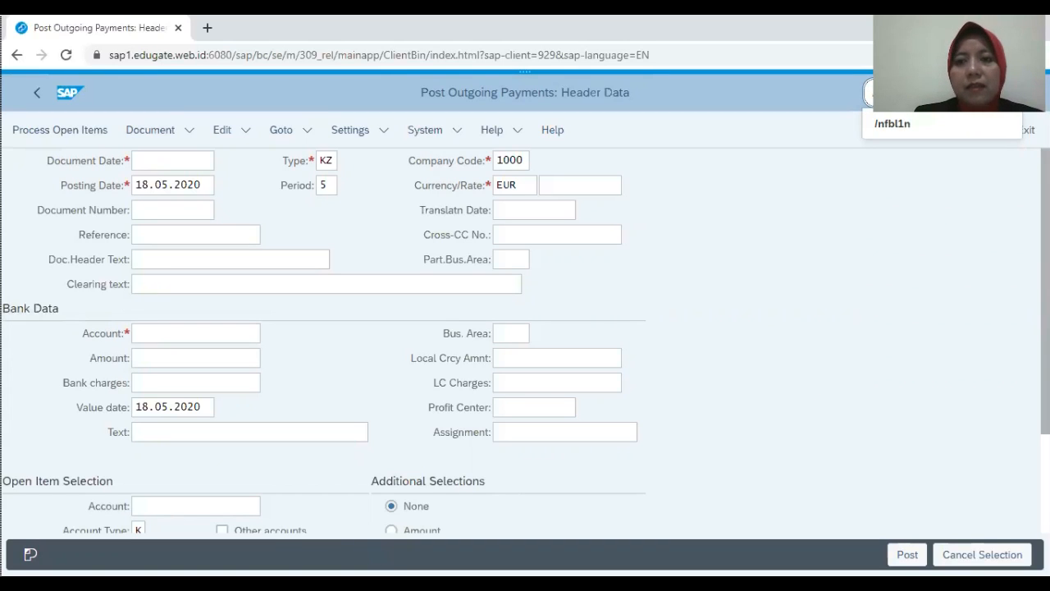
pyautogui.press('Return')
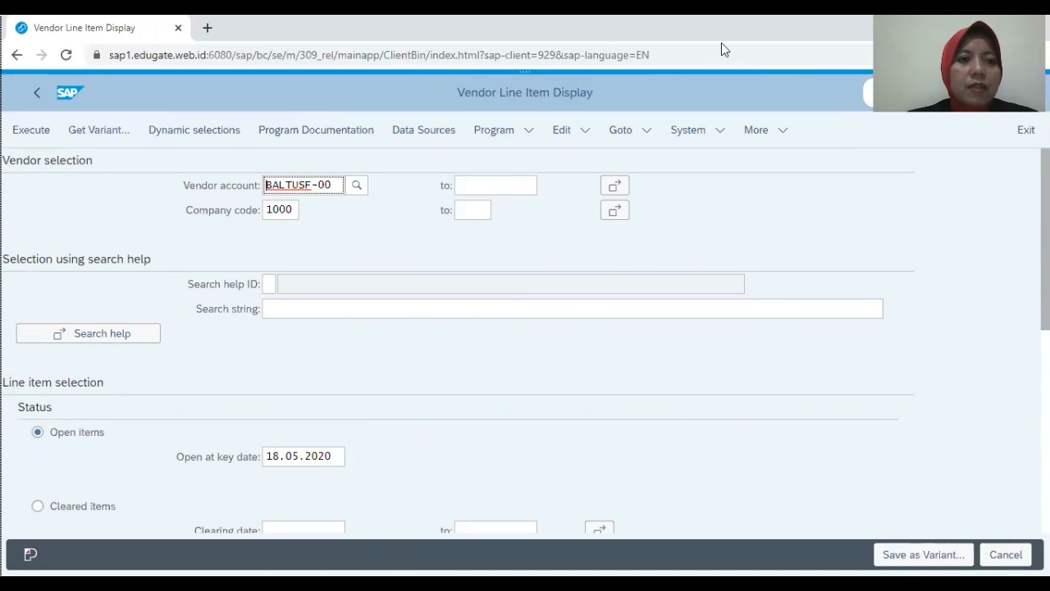
pyautogui.click(38, 132)
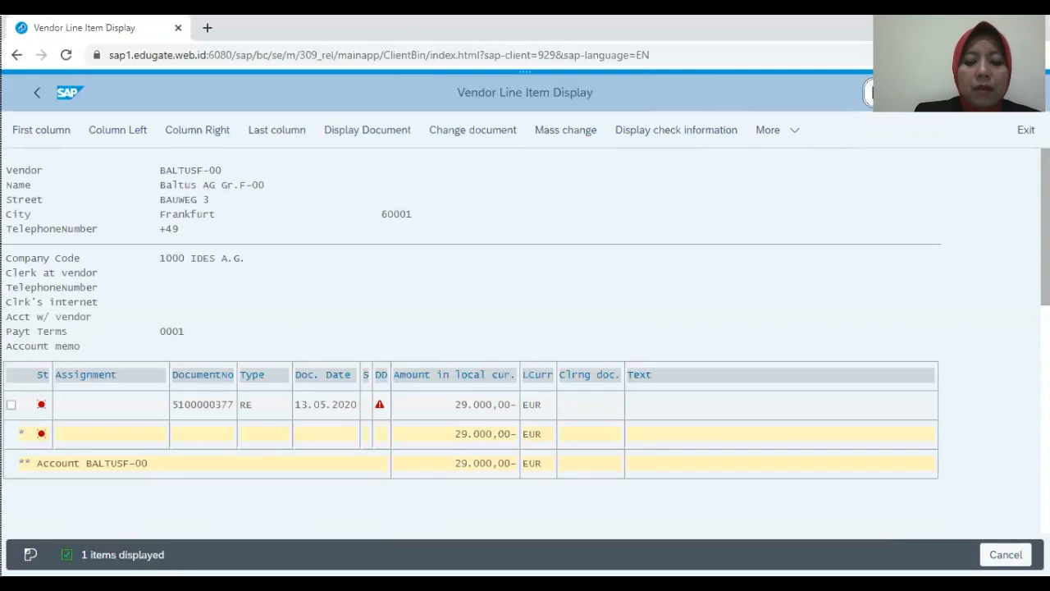
# Start a new outgoing payment with the command /nf-53 and set the document date to 18.05.2020.
pyautogui.write('/n')
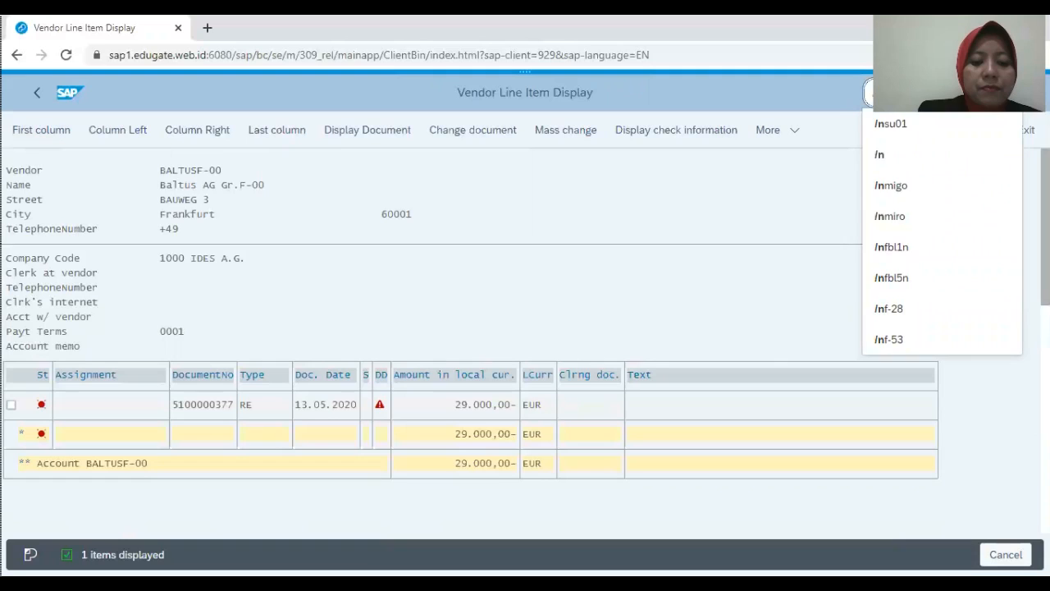
pyautogui.write('f-5')
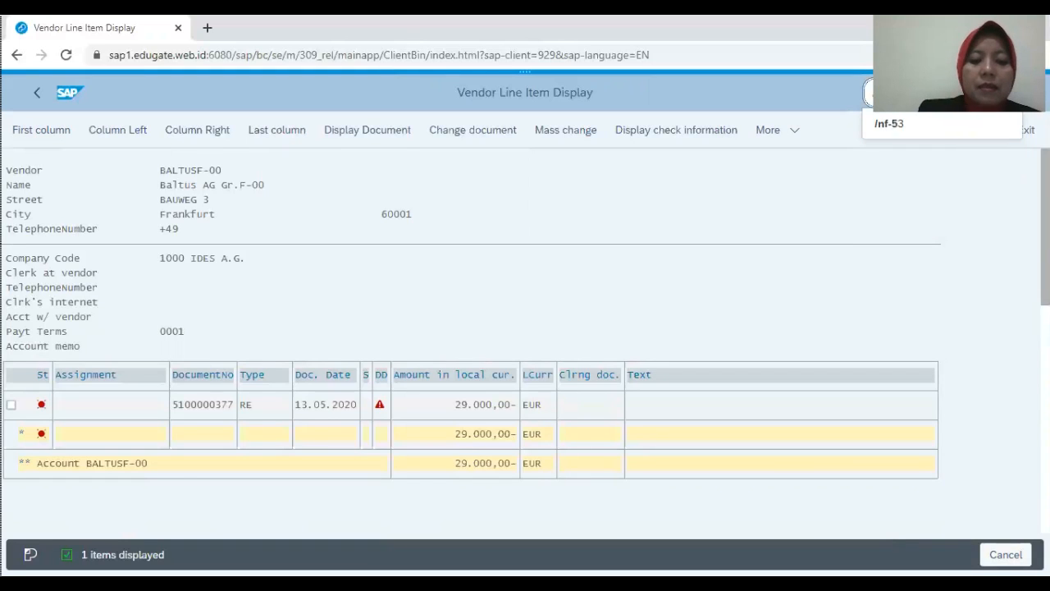
pyautogui.press('Return')
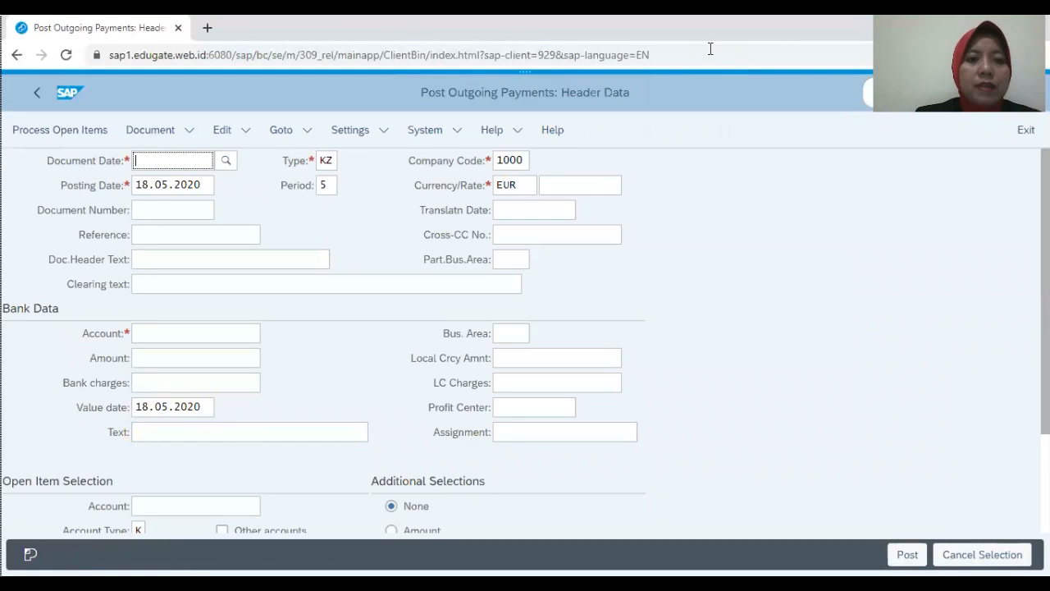
pyautogui.click(225, 160)
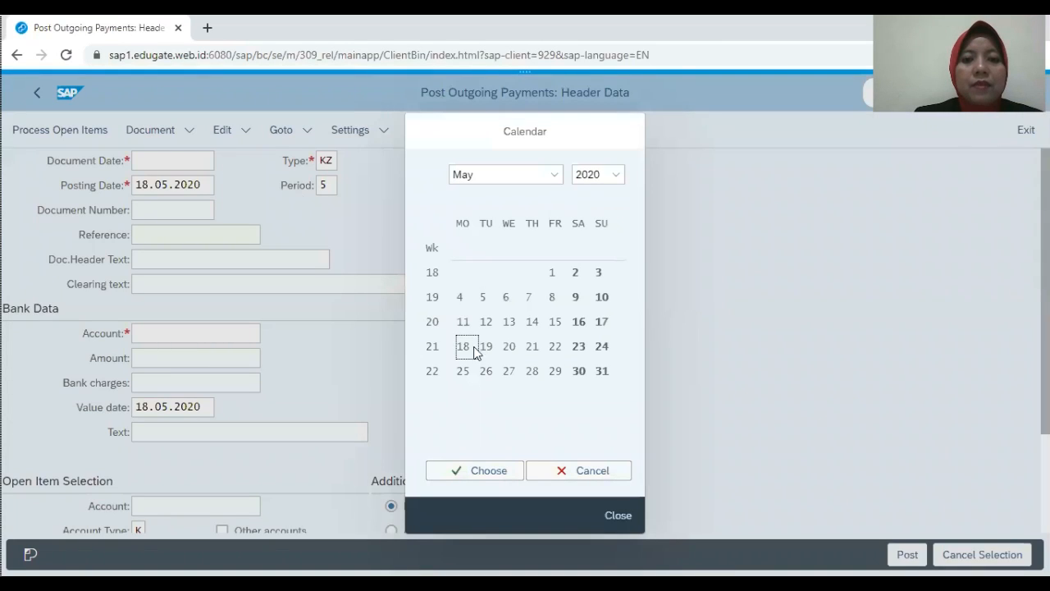
pyautogui.click(480, 471)
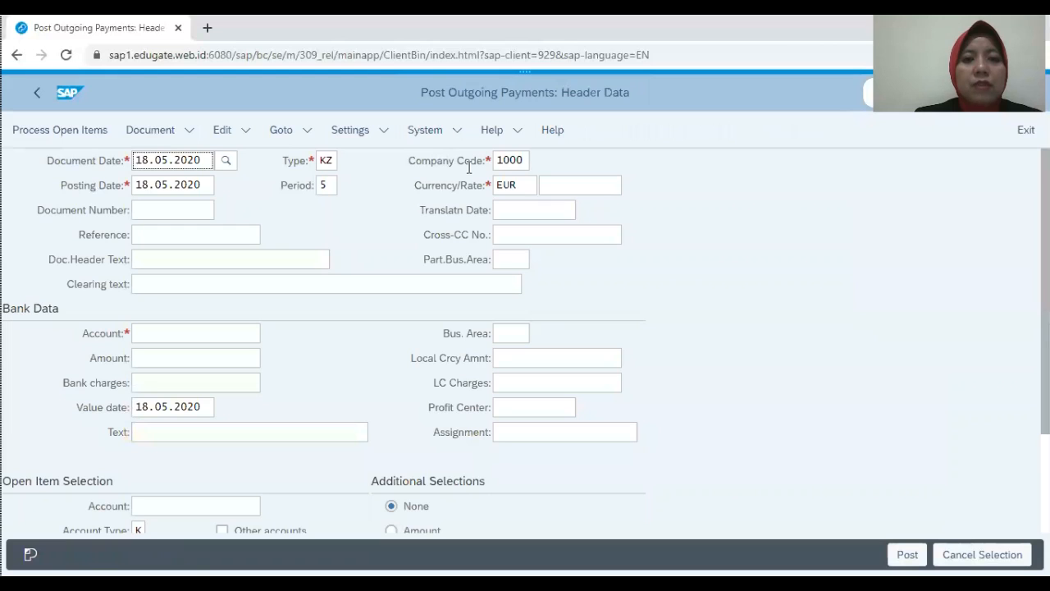
# Enter the bank account number and an amount of 29000 in the payment's bank data.
pyautogui.click(205, 332)
pyautogui.write('11')
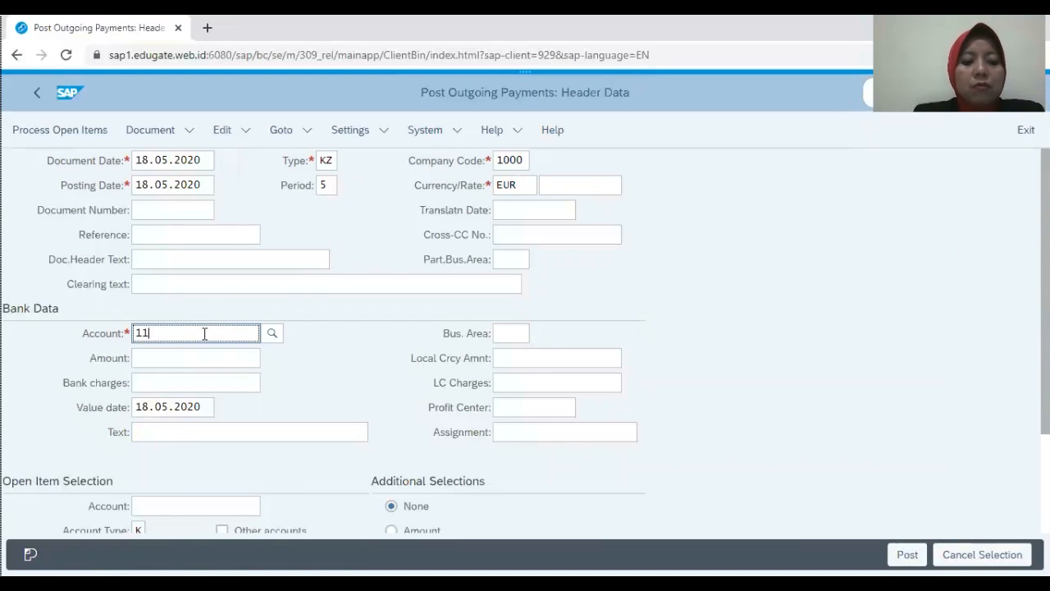
pyautogui.write('3100')
pyautogui.click(192, 357)
pyautogui.write('2')
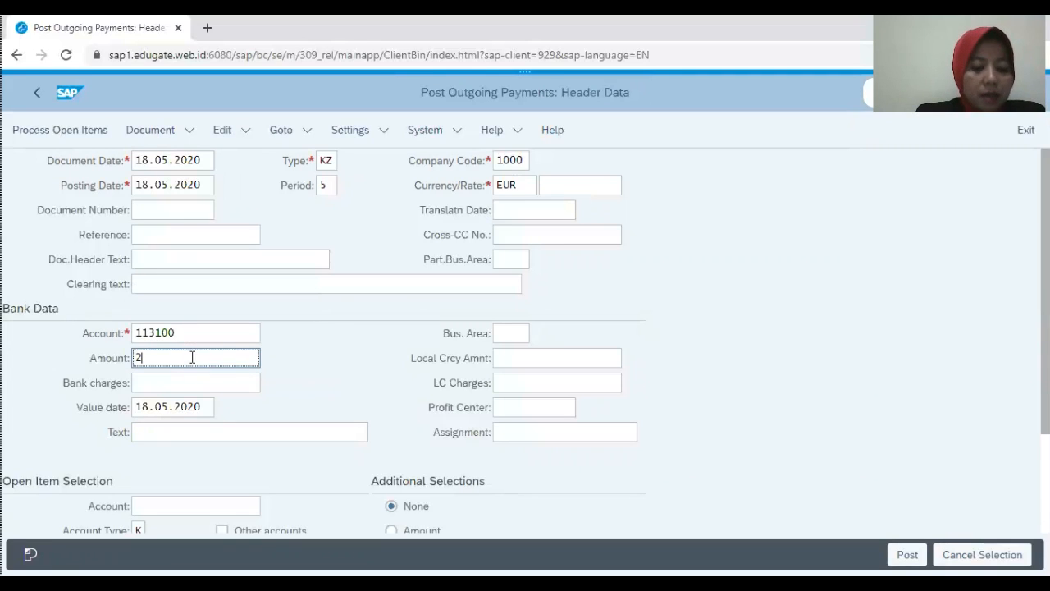
pyautogui.write('9000')
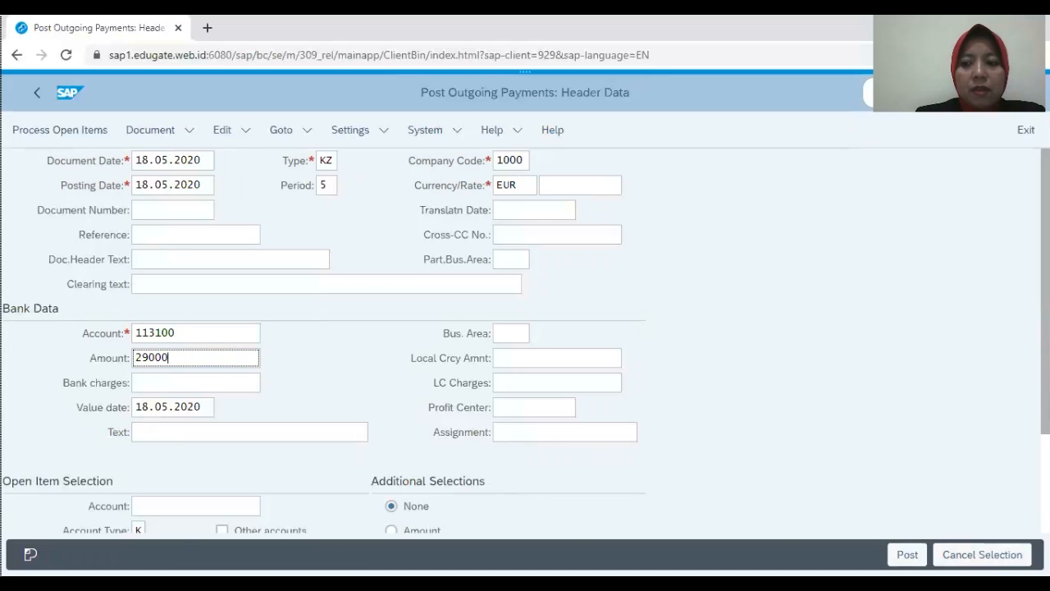
# Enter the Baltus vendor account for open item selection and proceed with document number as the additional selection.
pyautogui.scroll(-2, 525, 344)
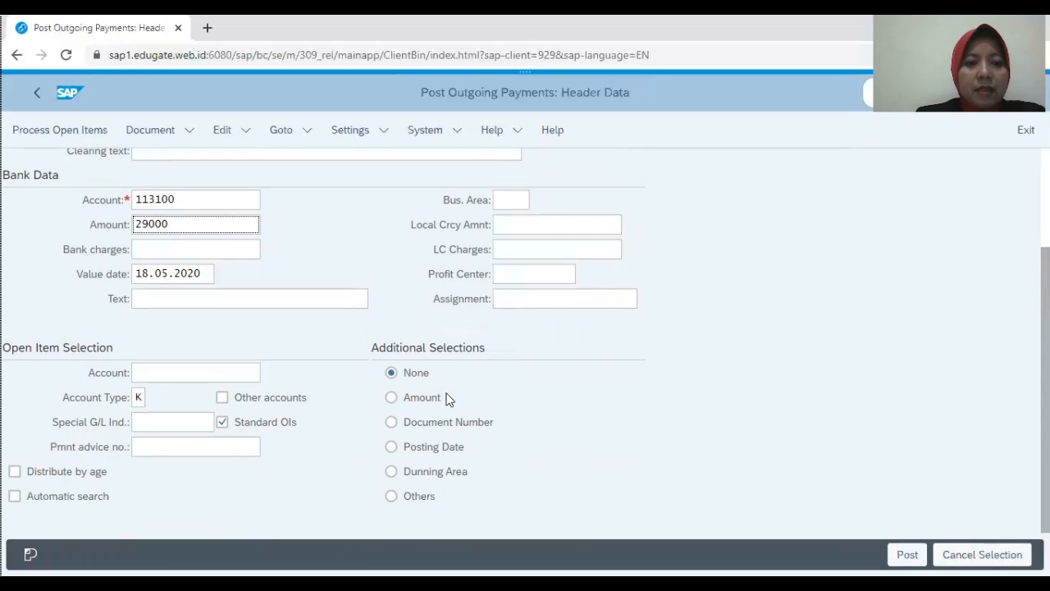
pyautogui.click(236, 370)
pyautogui.write('baltusf-00')
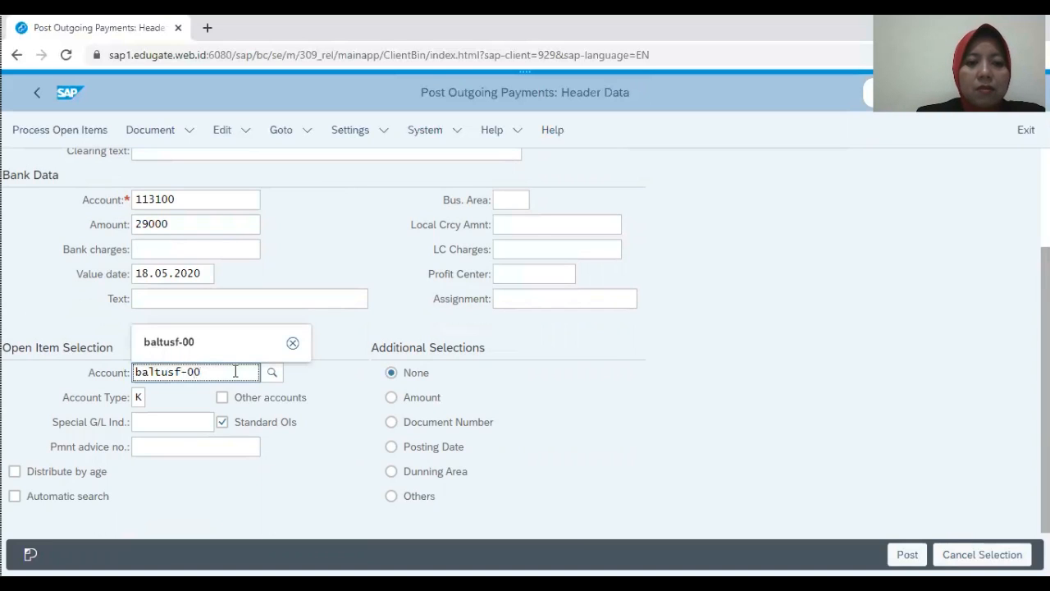
pyautogui.click(391, 424)
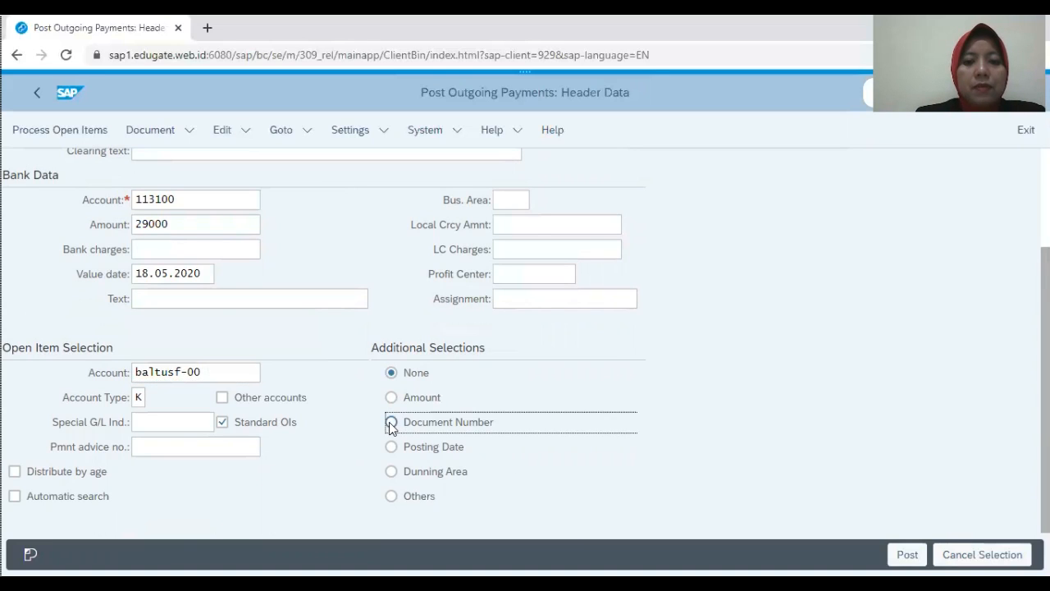
pyautogui.click(87, 132)
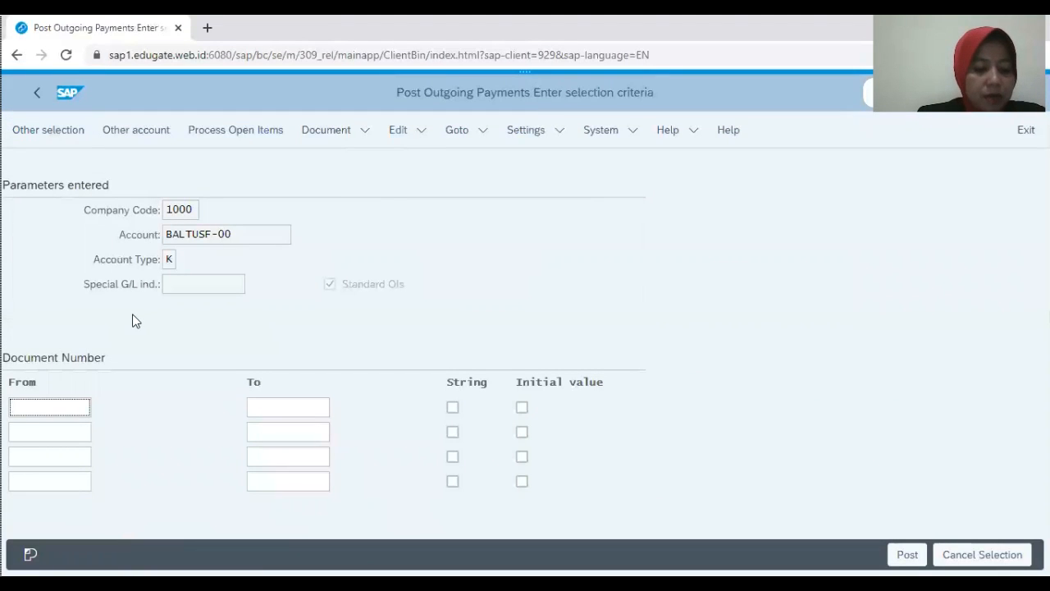
pyautogui.write('51')
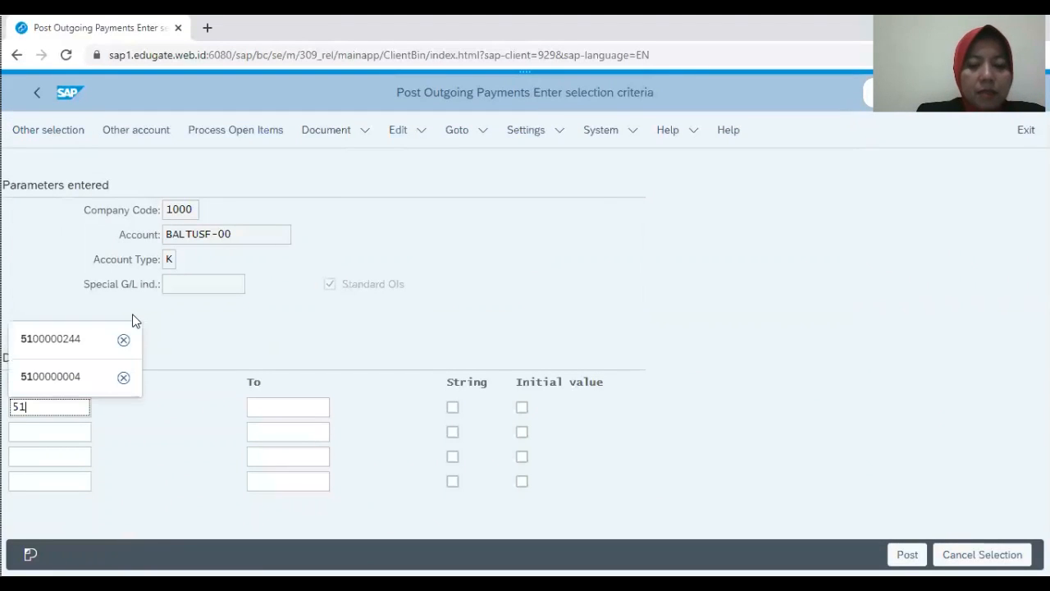
pyautogui.write('000000')
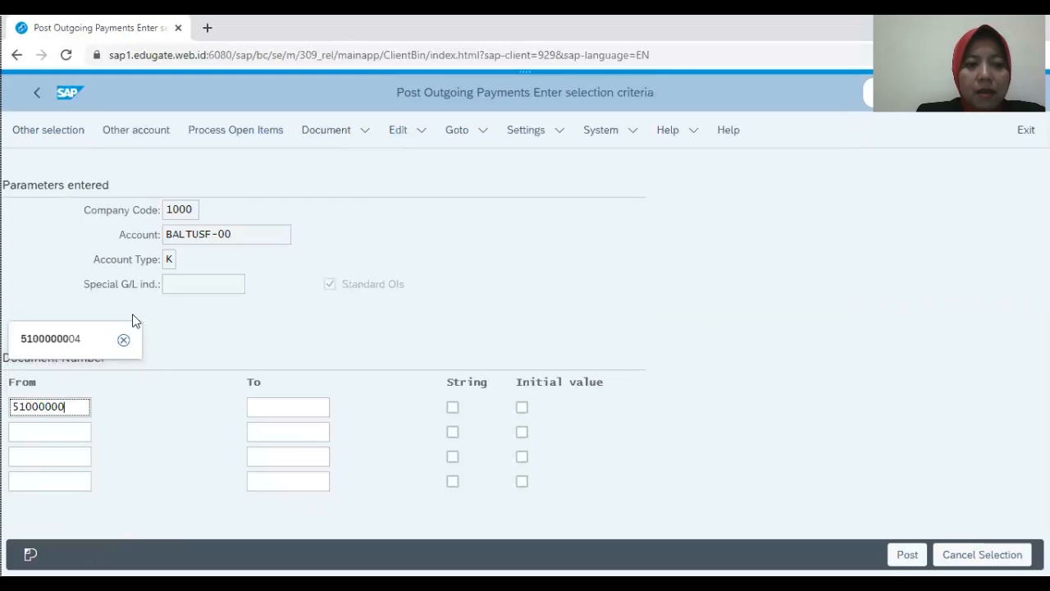
pyautogui.write('37')
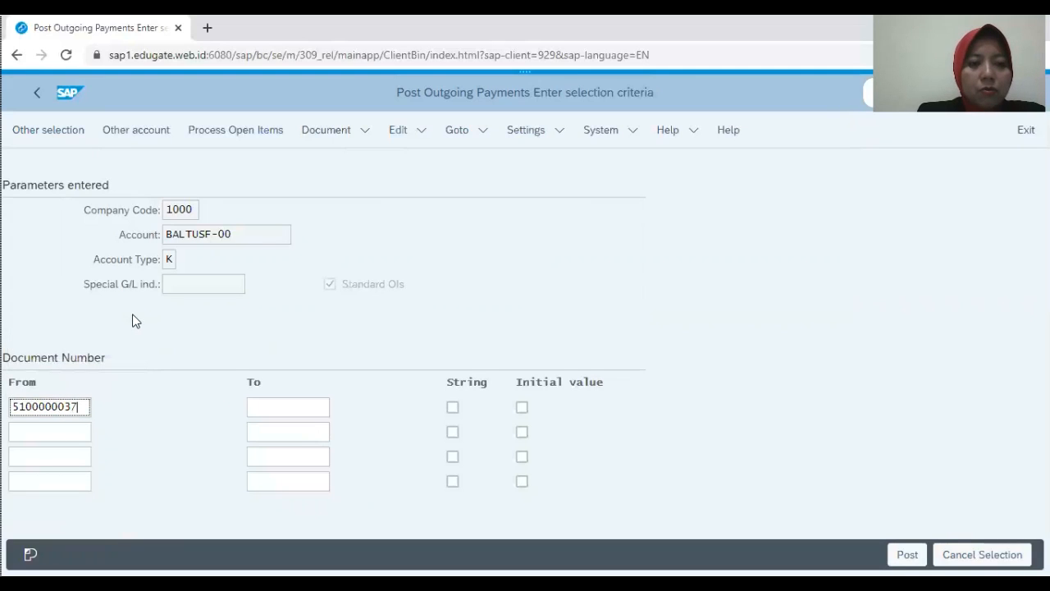
pyautogui.press('Left')
pyautogui.press('Left')
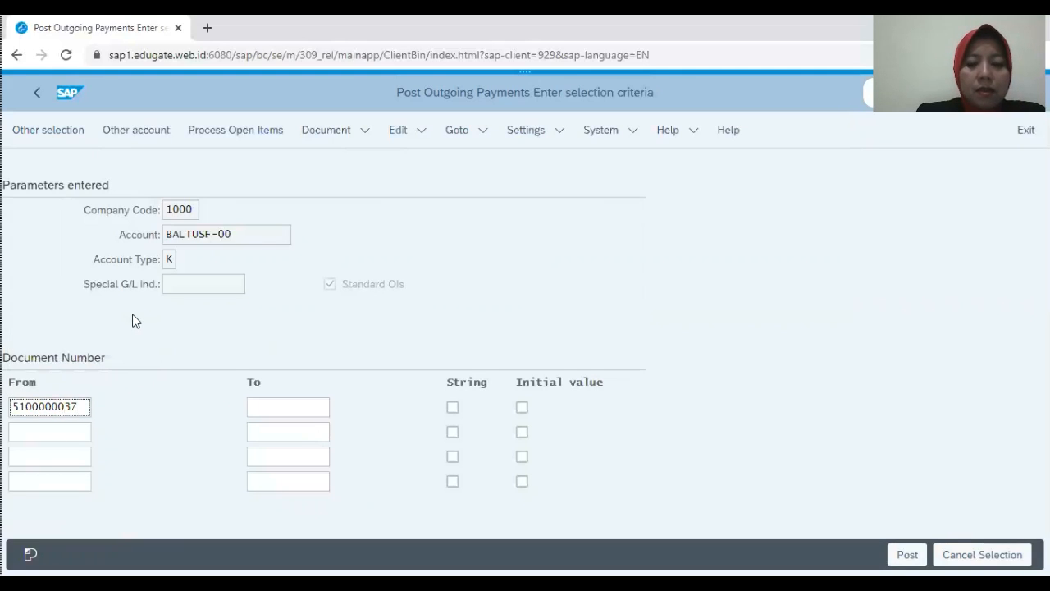
pyautogui.press('BackSpace')
pyautogui.press('Right')
pyautogui.press('Right')
pyautogui.write('7')
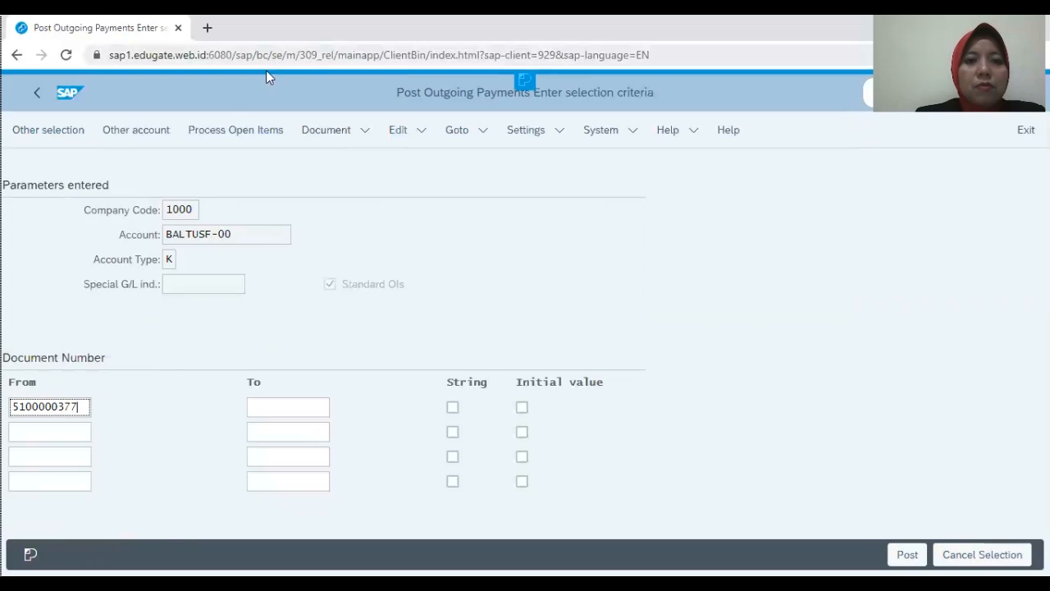
pyautogui.click(231, 131)
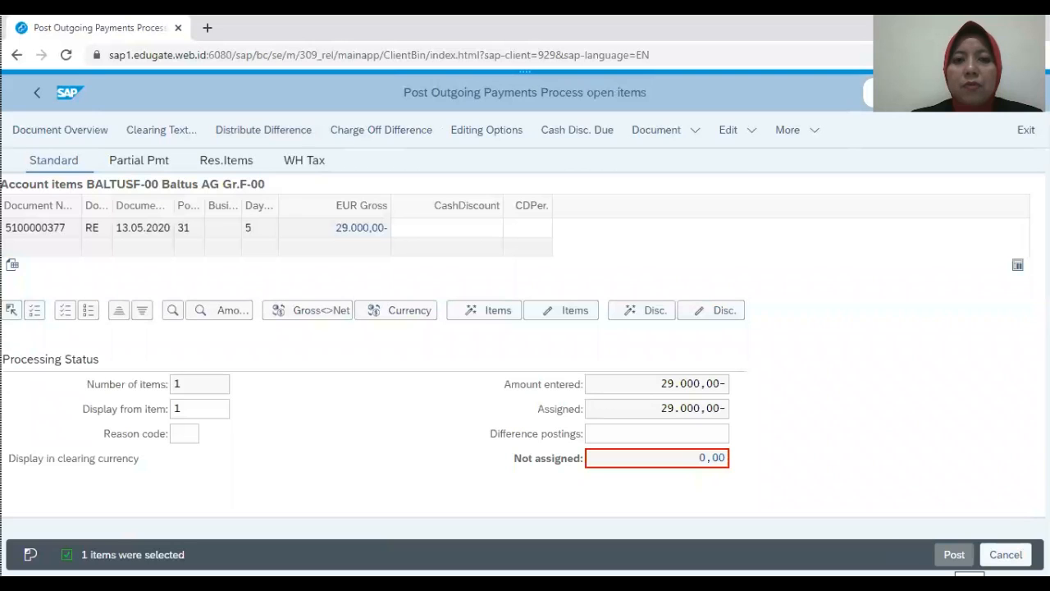
pyautogui.click(954, 555)
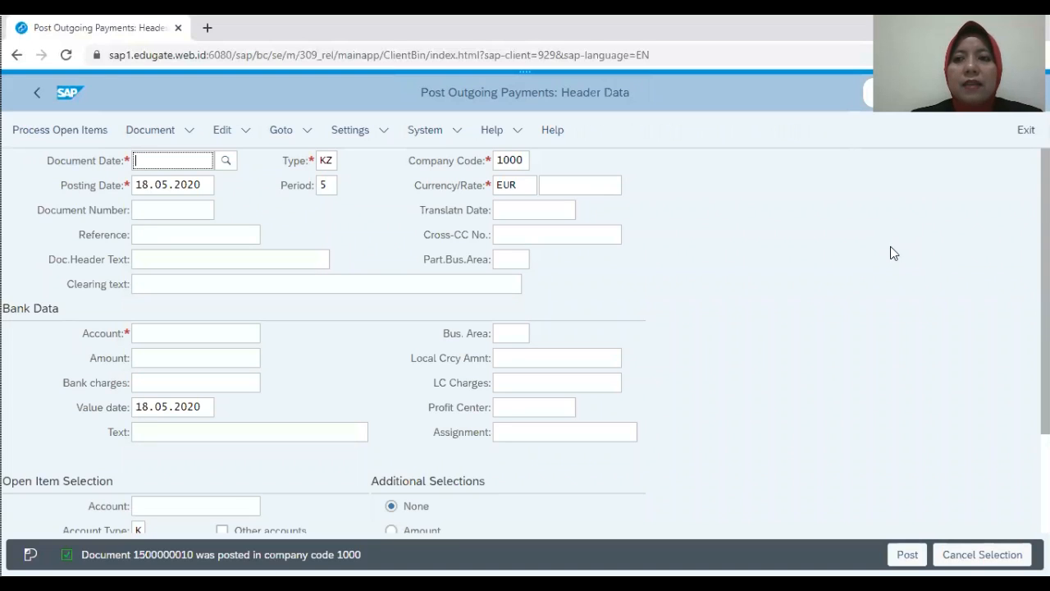
# Reopen the vendor line item display with the command /nfbl1n and check the Baltus vendor's open items at key date 18.05.2020.
pyautogui.click(906, 92)
pyautogui.write('/n')
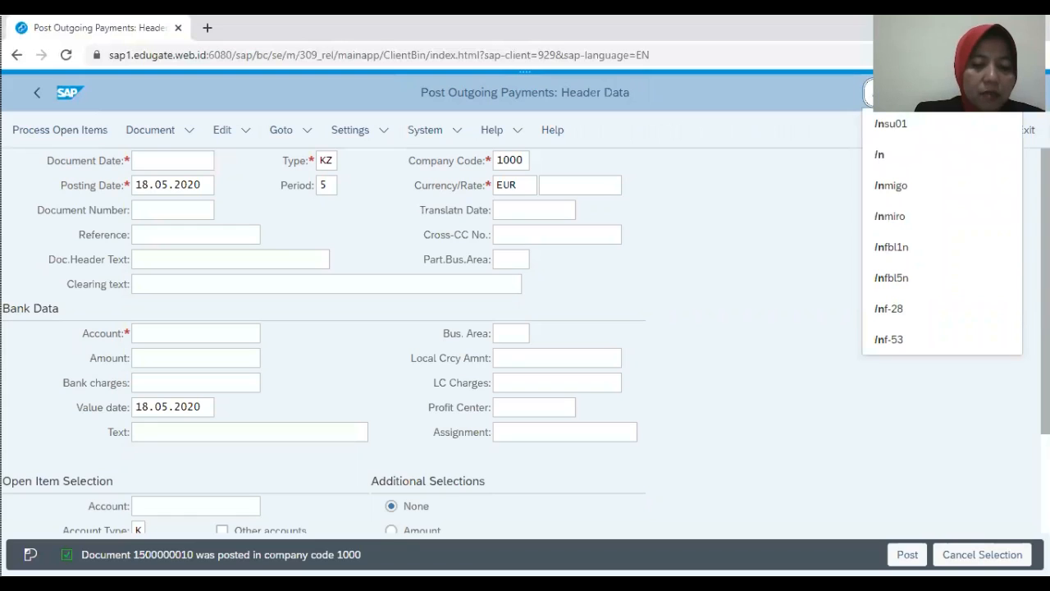
pyautogui.write('f')
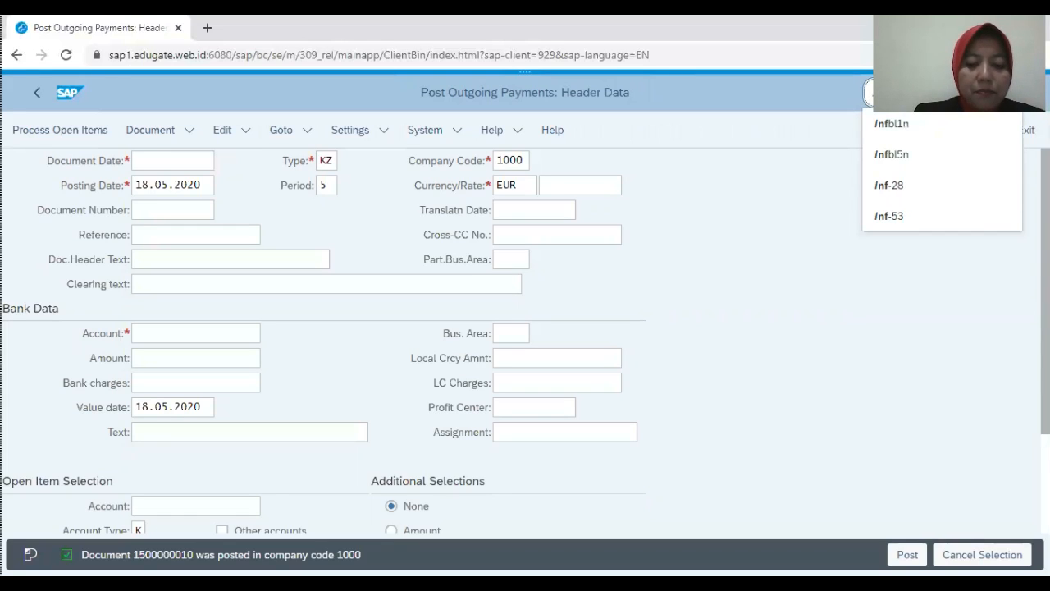
pyautogui.write('bl1n')
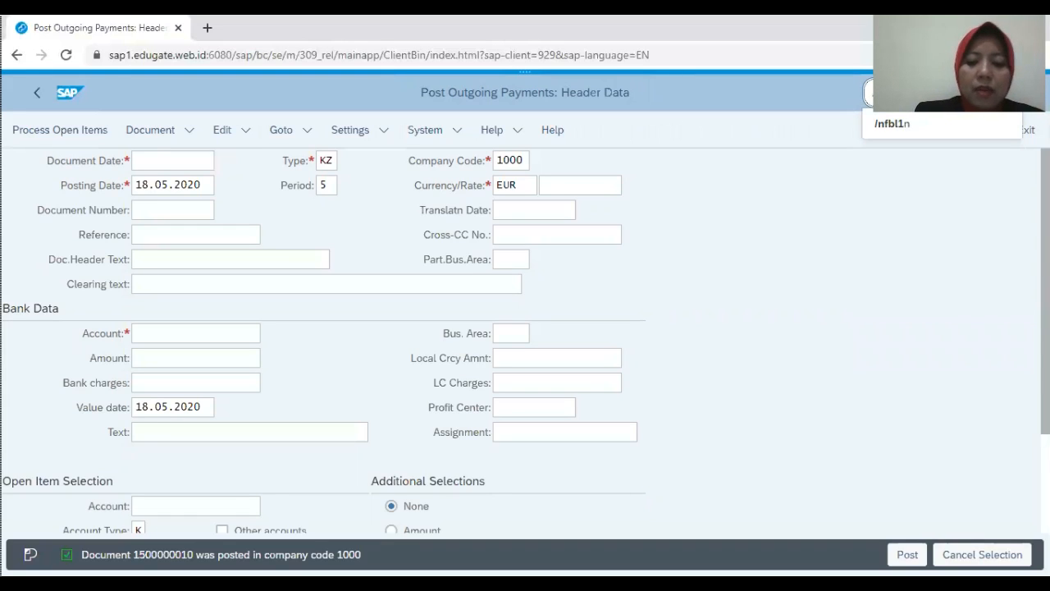
pyautogui.press('Return')
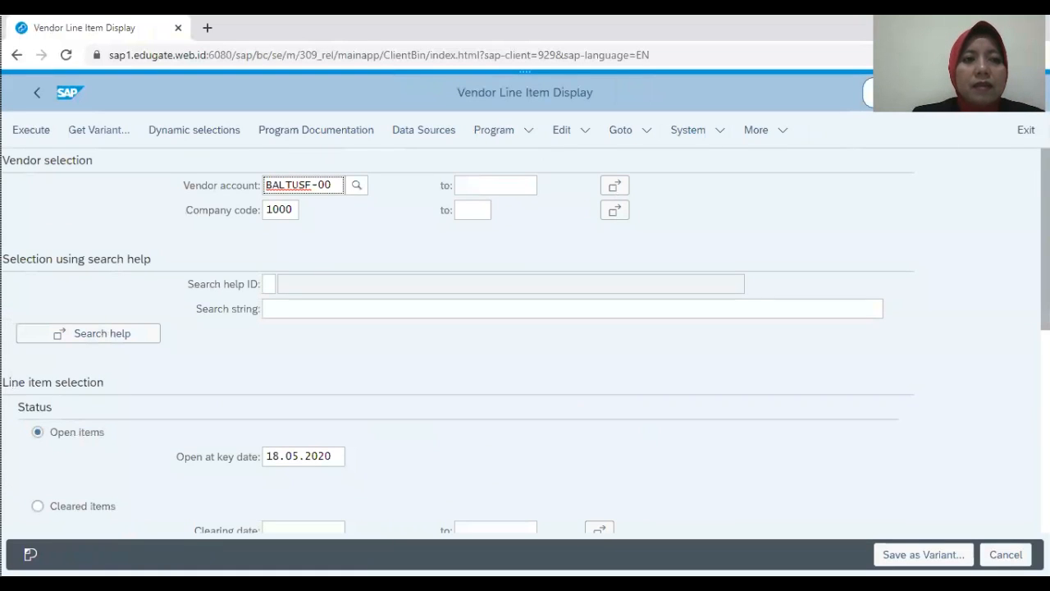
pyautogui.click(31, 131)
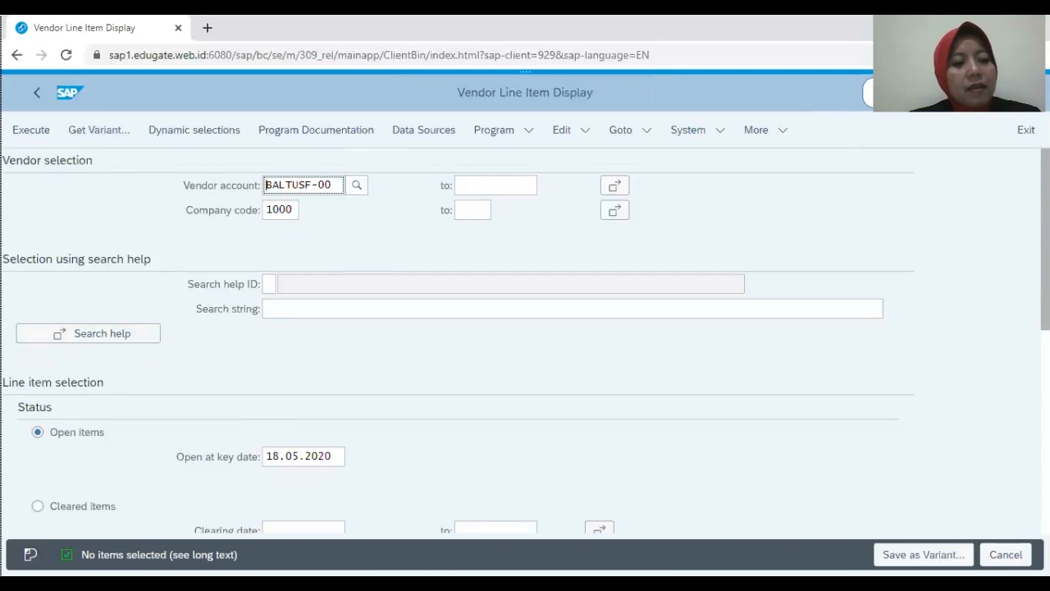
# Return to SAP Easy Access with the command /n and open FBL5N - Display/Change Line Items under Accounts Receivable > Account.
pyautogui.click(894, 92)
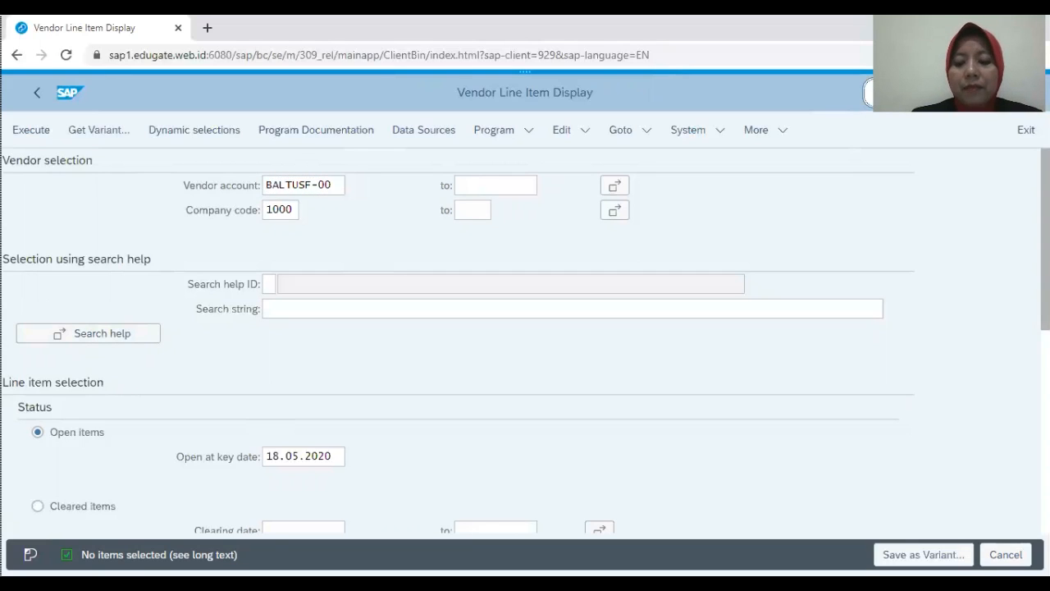
pyautogui.write('/n')
pyautogui.press('Return')
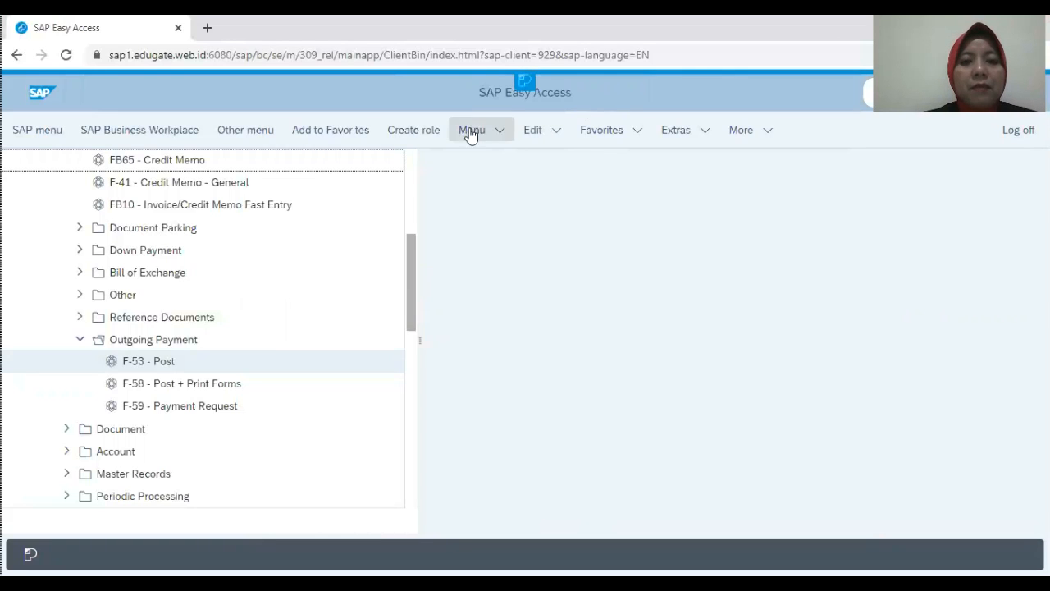
pyautogui.scroll(4, 413, 176)
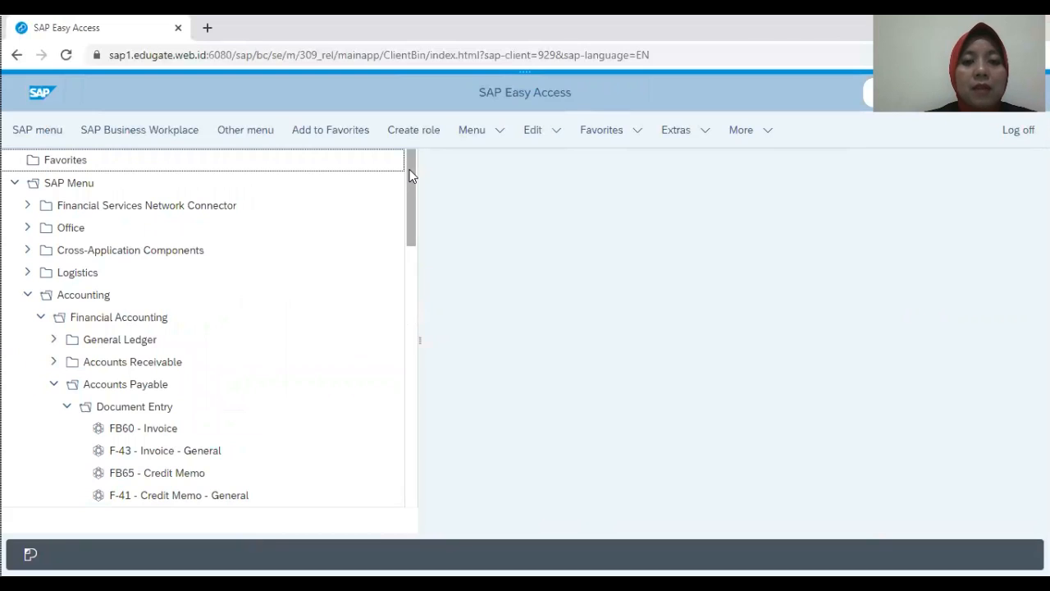
pyautogui.click(54, 385)
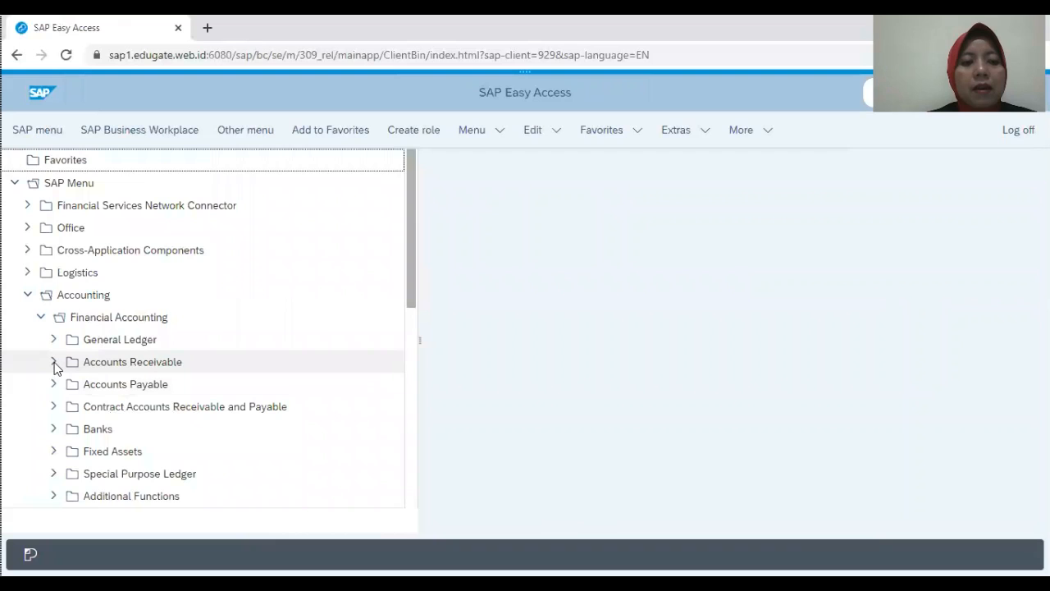
pyautogui.click(53, 362)
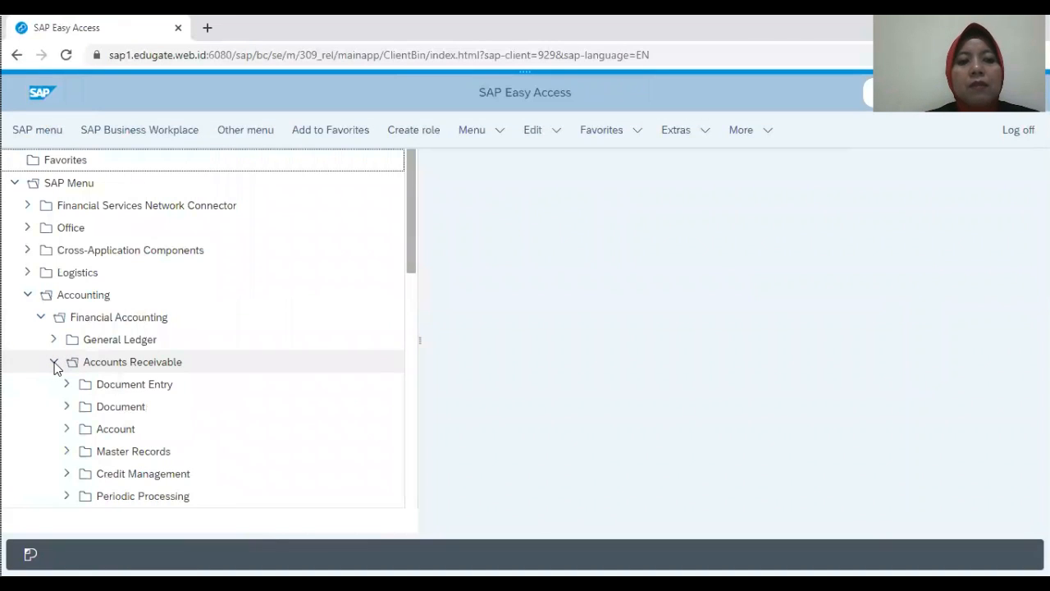
pyautogui.click(67, 433)
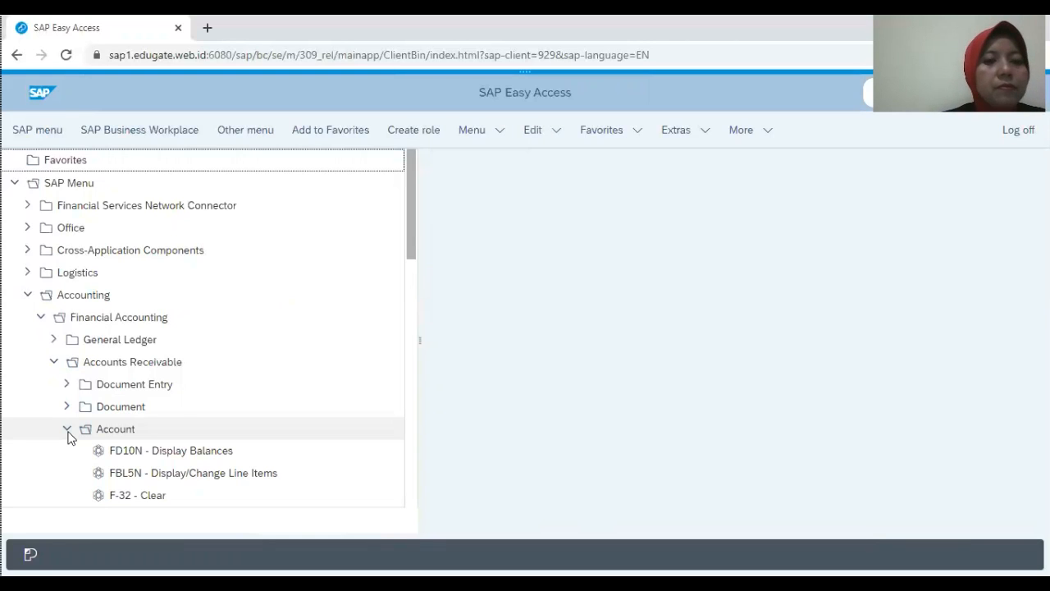
pyautogui.doubleClick(180, 483)
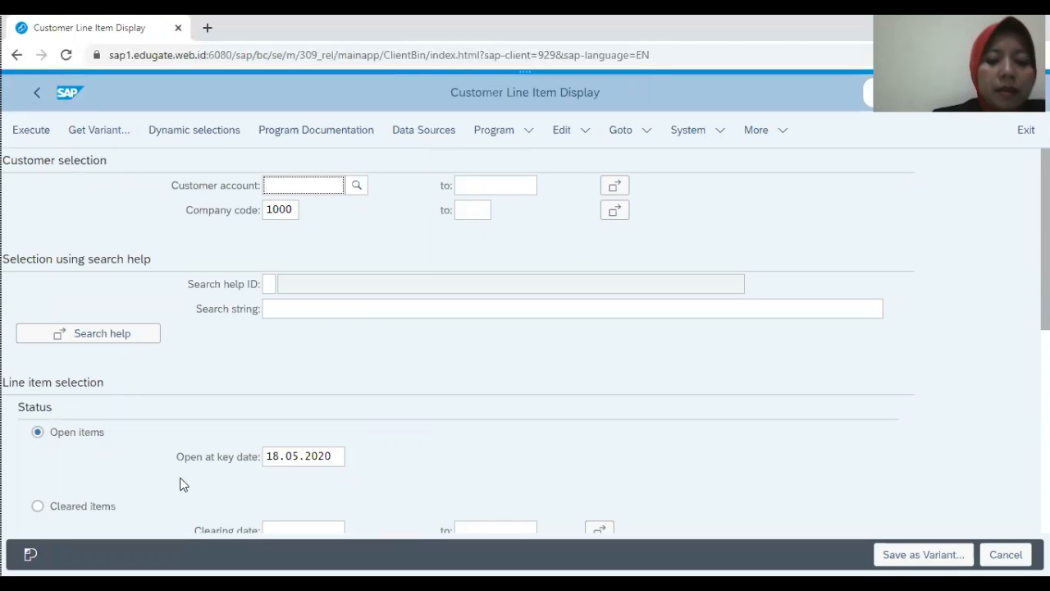
# Display the Rohrer AG customer account's open items in company code 1000 at key date 18.05.2020.
pyautogui.write('ro')
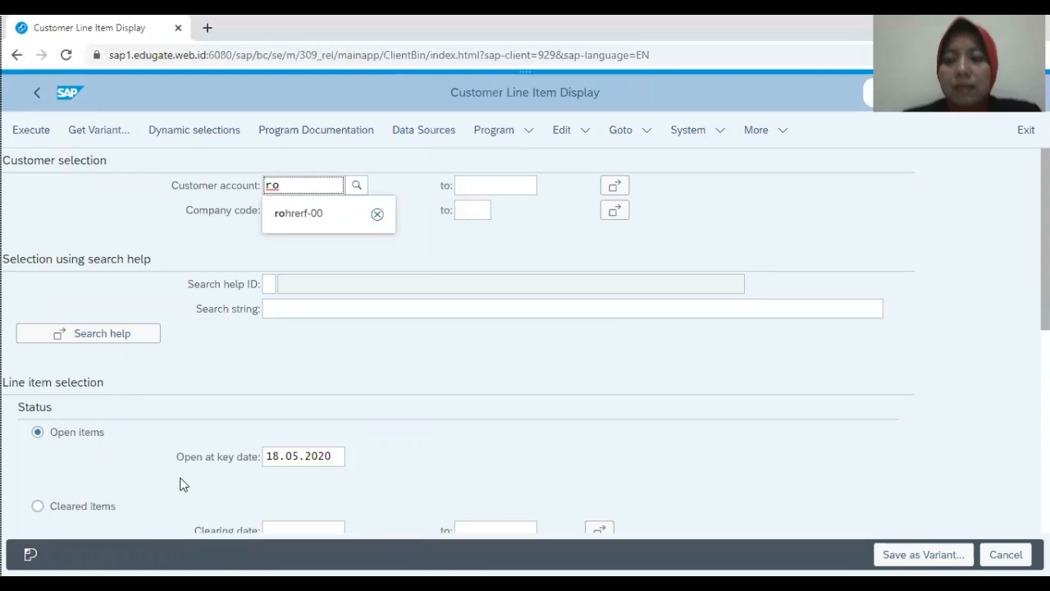
pyautogui.write('hrerf-')
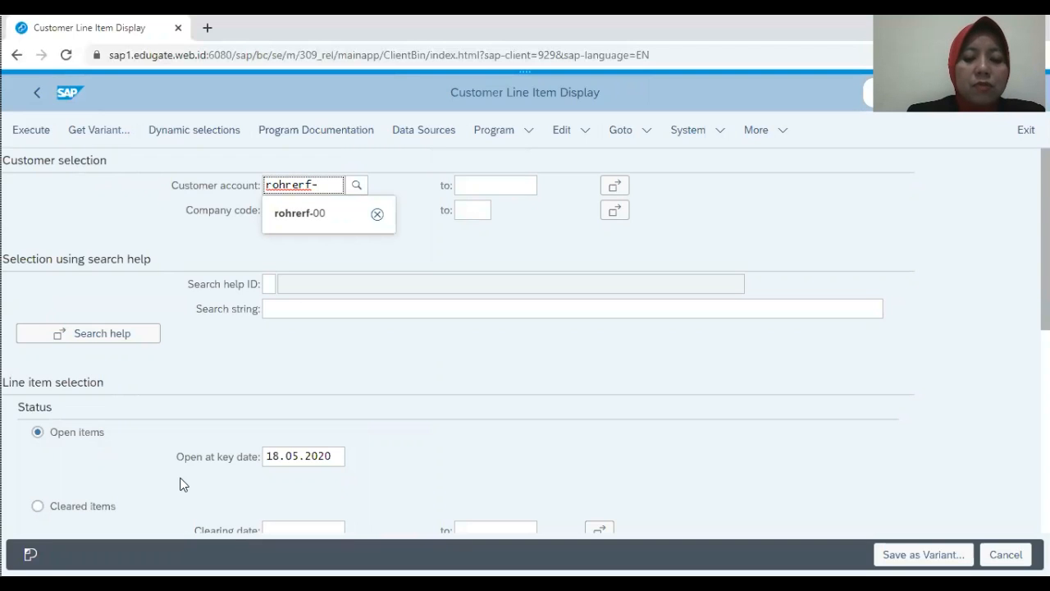
pyautogui.write('00')
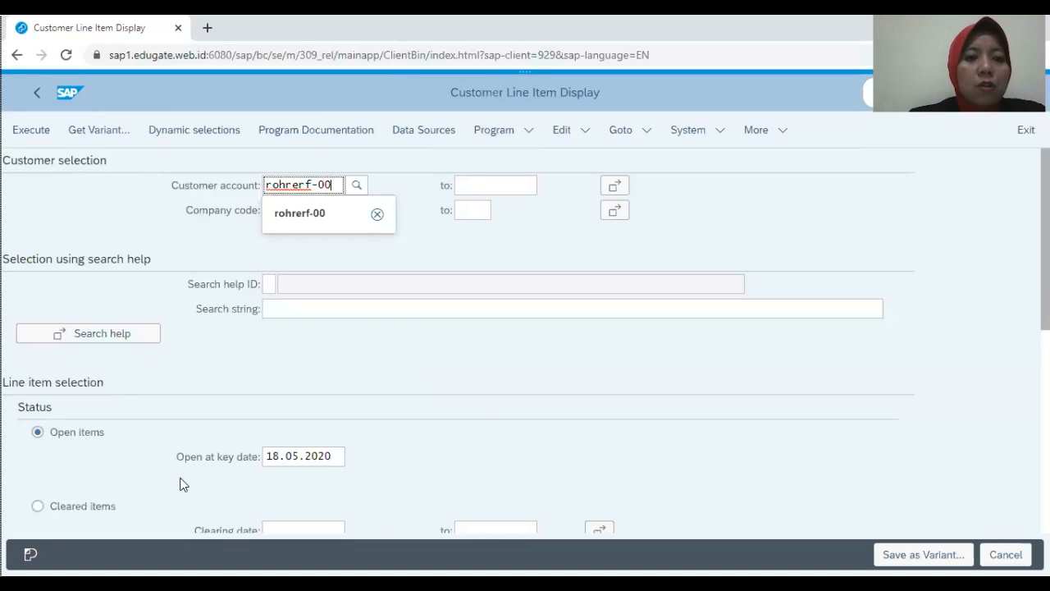
pyautogui.press('Return')
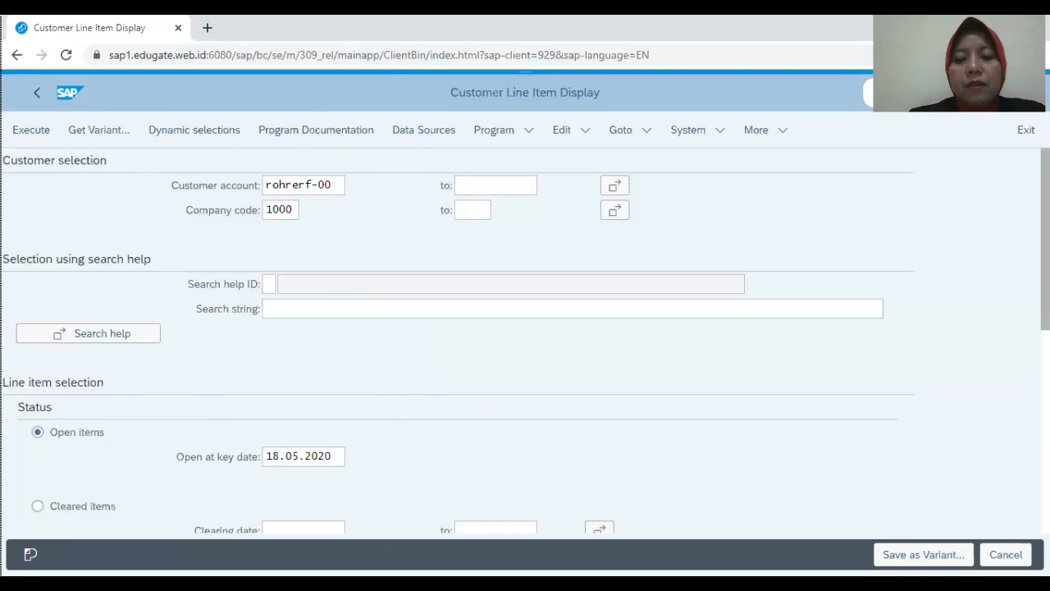
pyautogui.scroll(-5, 459, 340)
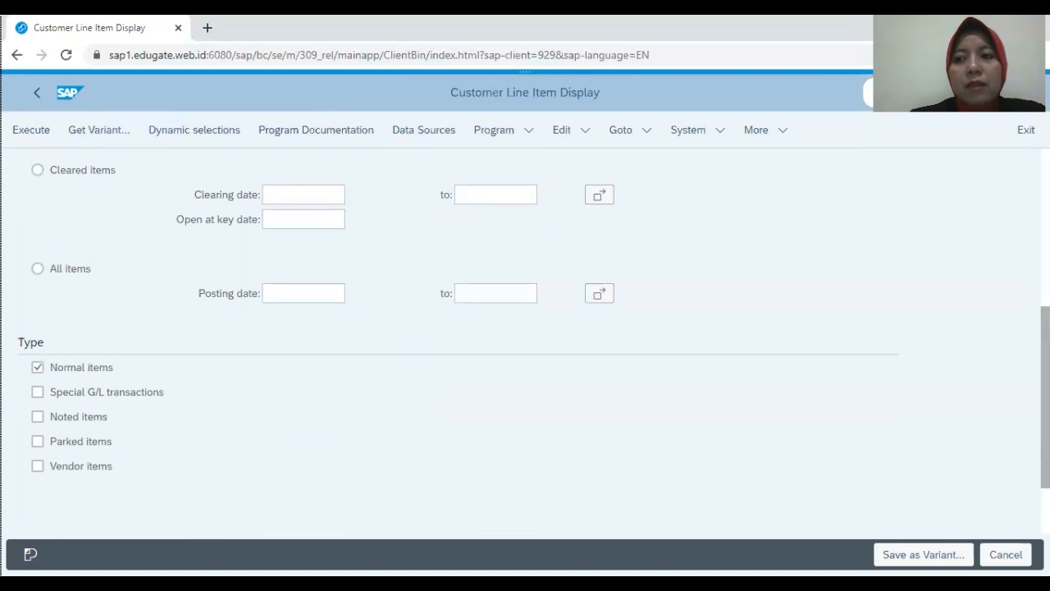
pyautogui.scroll(5, 460, 340)
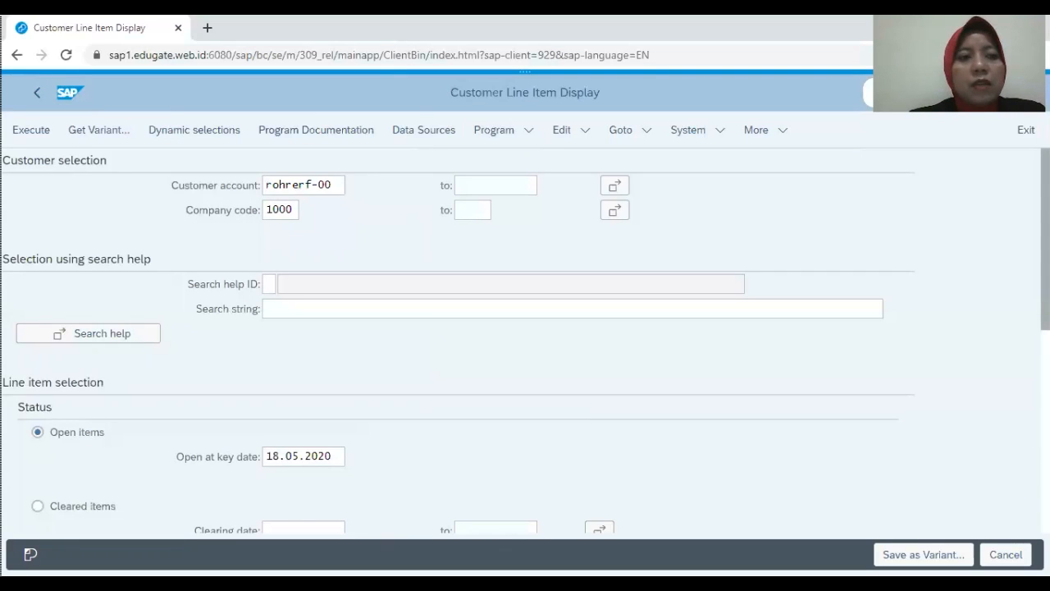
pyautogui.click(12, 132)
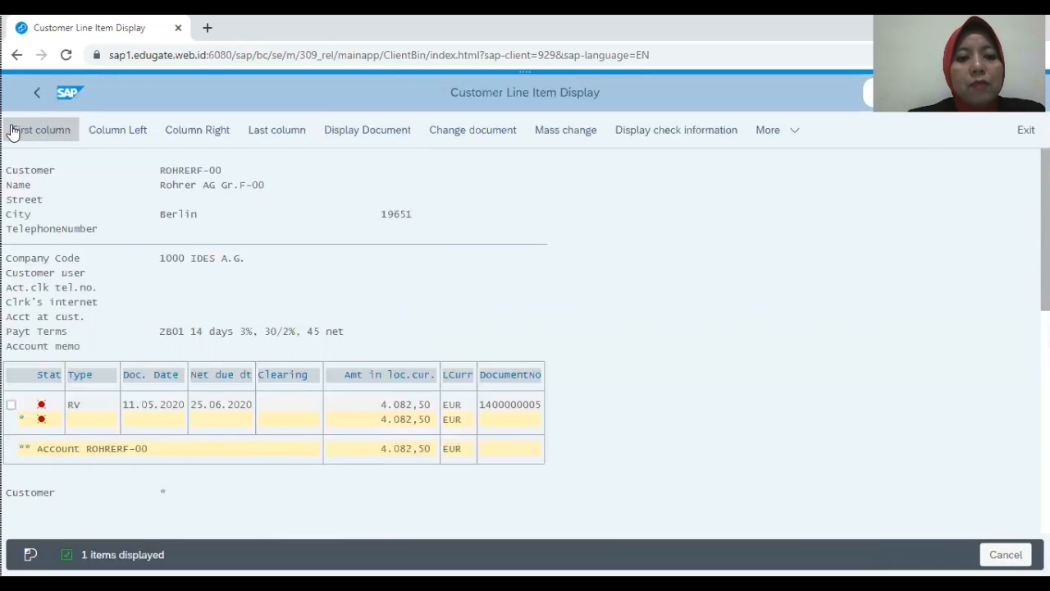
pyautogui.click(283, 304)
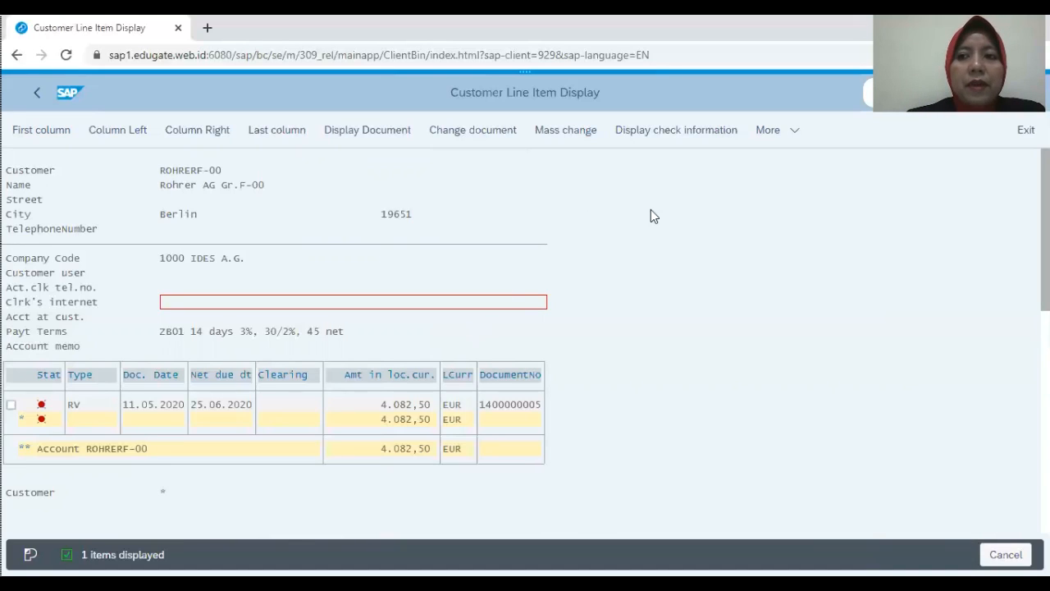
# Return to SAP Easy Access with the command /n and open F-28 - Incoming Payments under Accounts Receivable > Document Entry.
pyautogui.click(868, 92)
pyautogui.write('/')
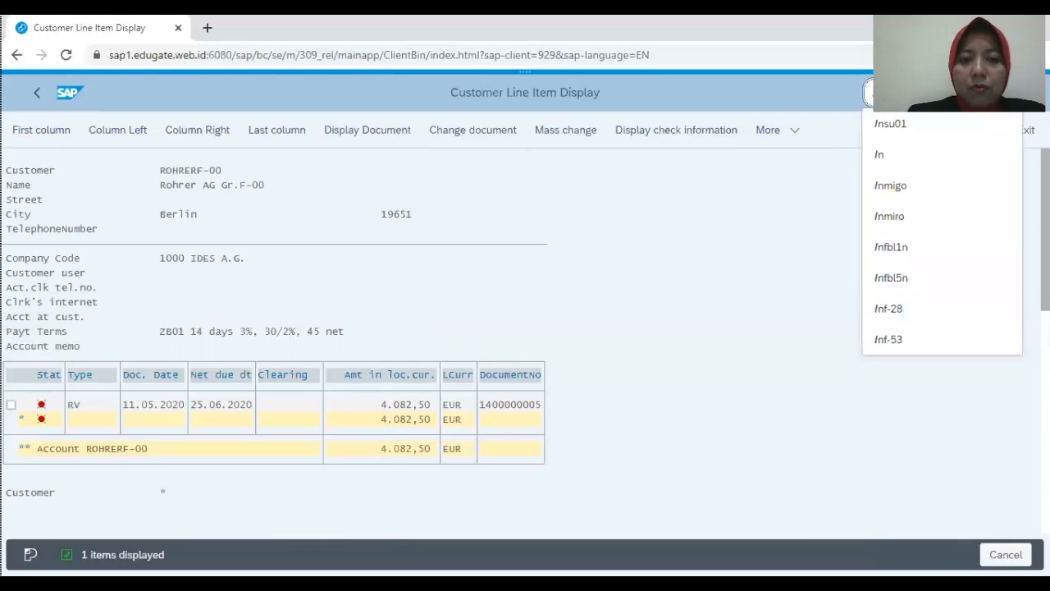
pyautogui.write('n')
pyautogui.press('Return')
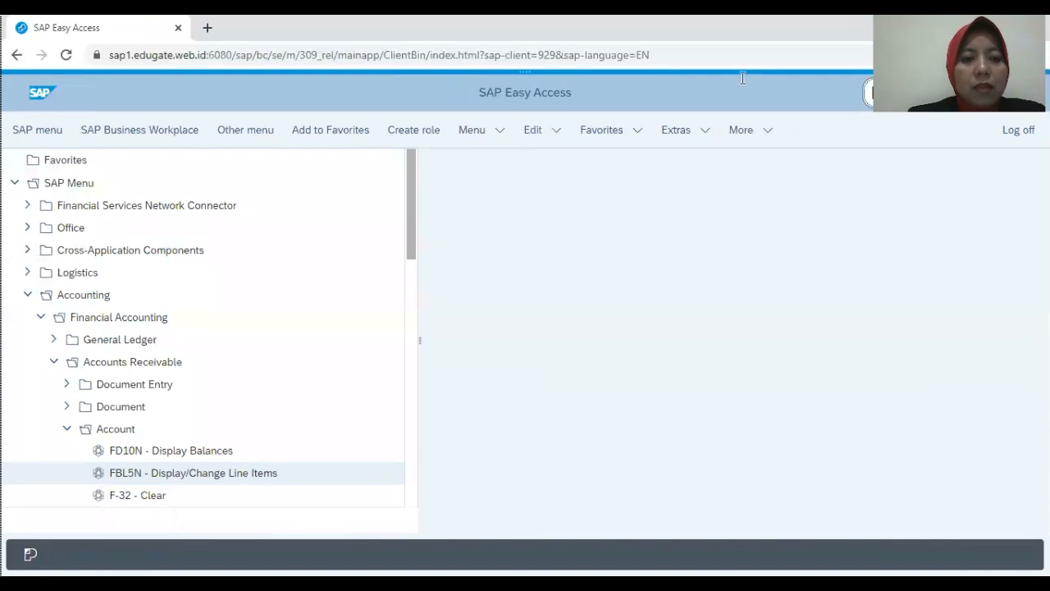
pyautogui.click(66, 427)
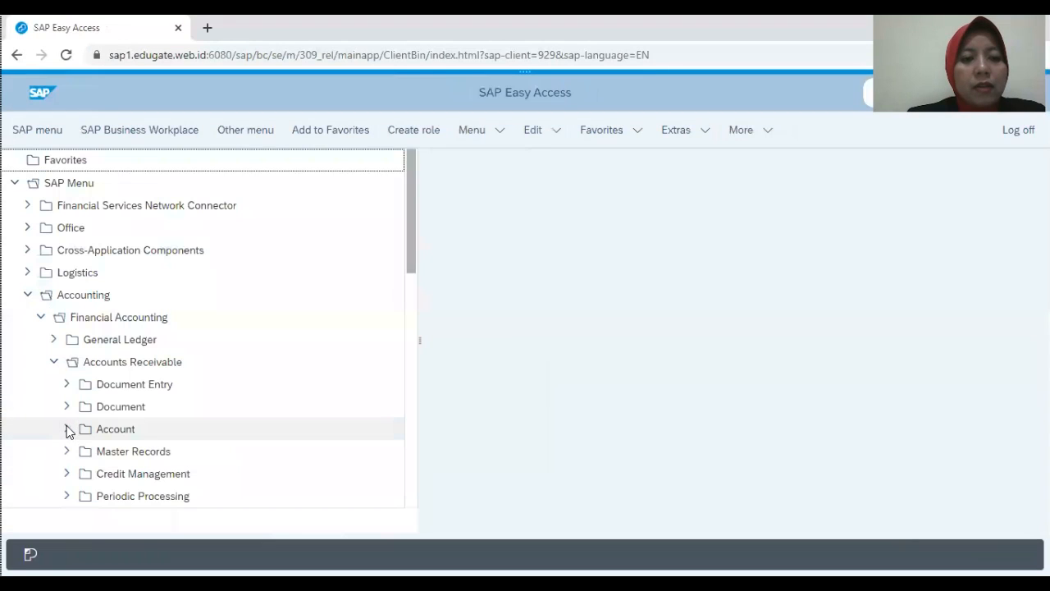
pyautogui.click(67, 384)
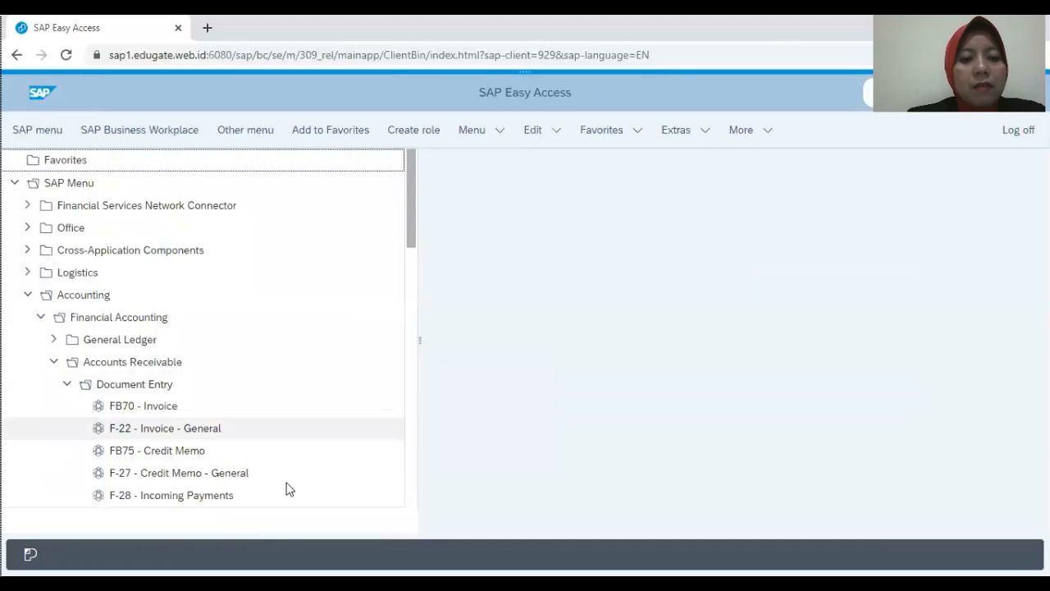
pyautogui.doubleClick(220, 500)
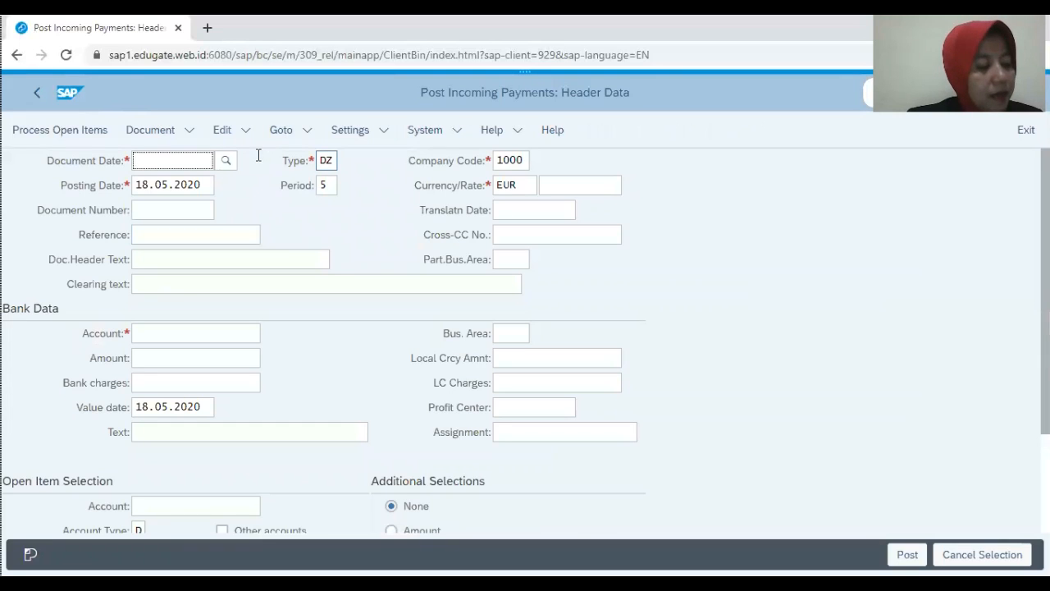
# Set the document date to 18.05.2020 and fill in the bank data with the bank G/L account and amount 4082,5.
pyautogui.click(230, 162)
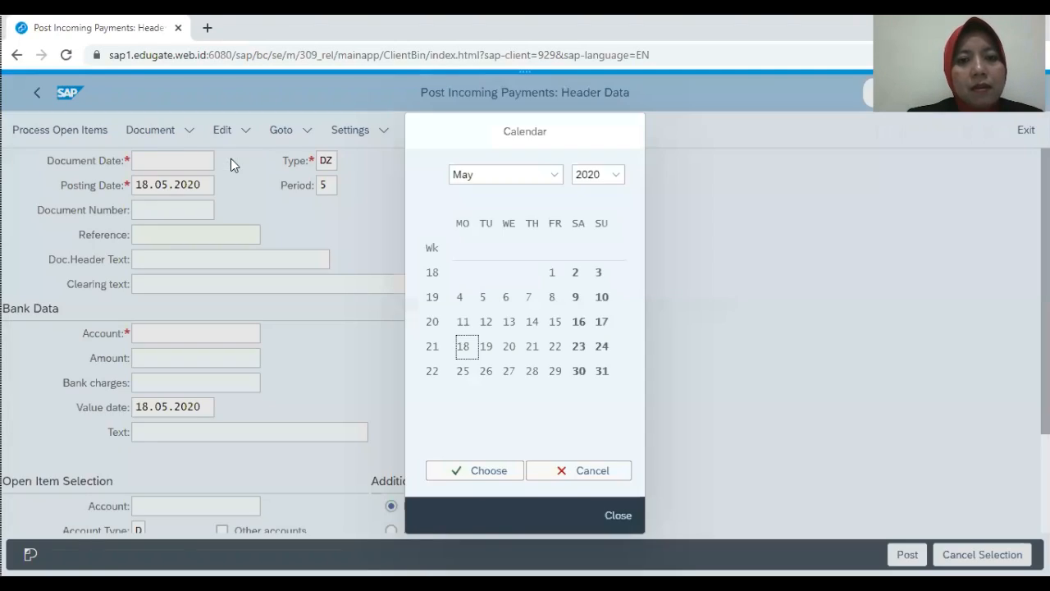
pyautogui.click(472, 473)
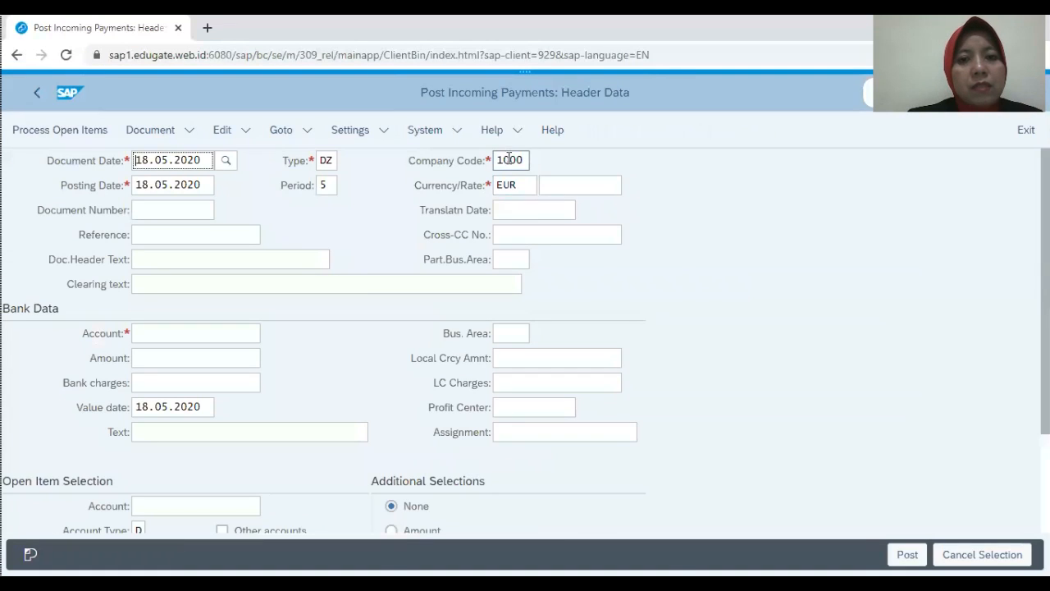
pyautogui.click(240, 333)
pyautogui.write('11311')
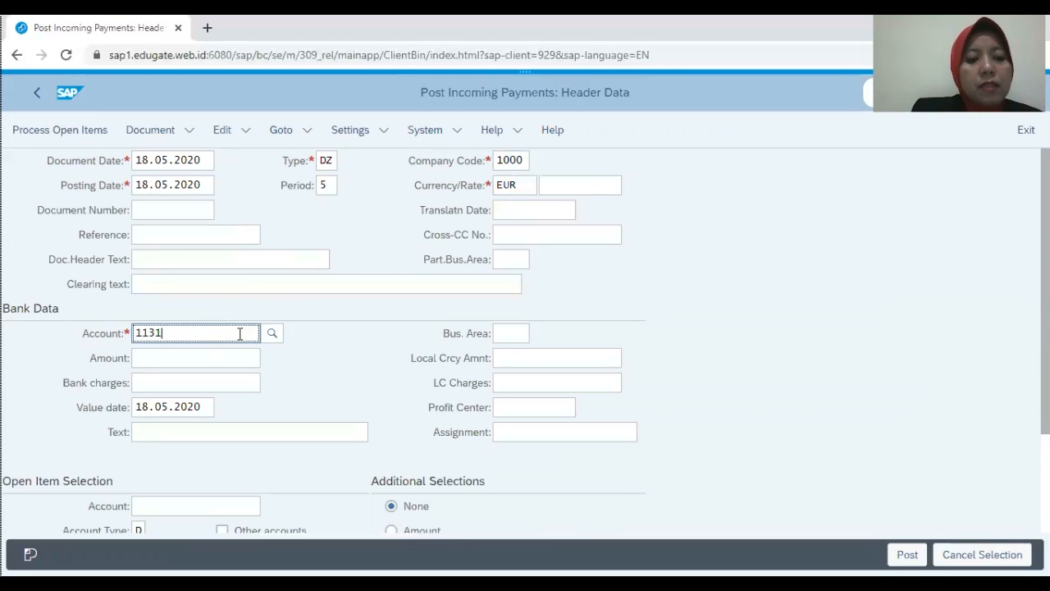
pyautogui.write('00')
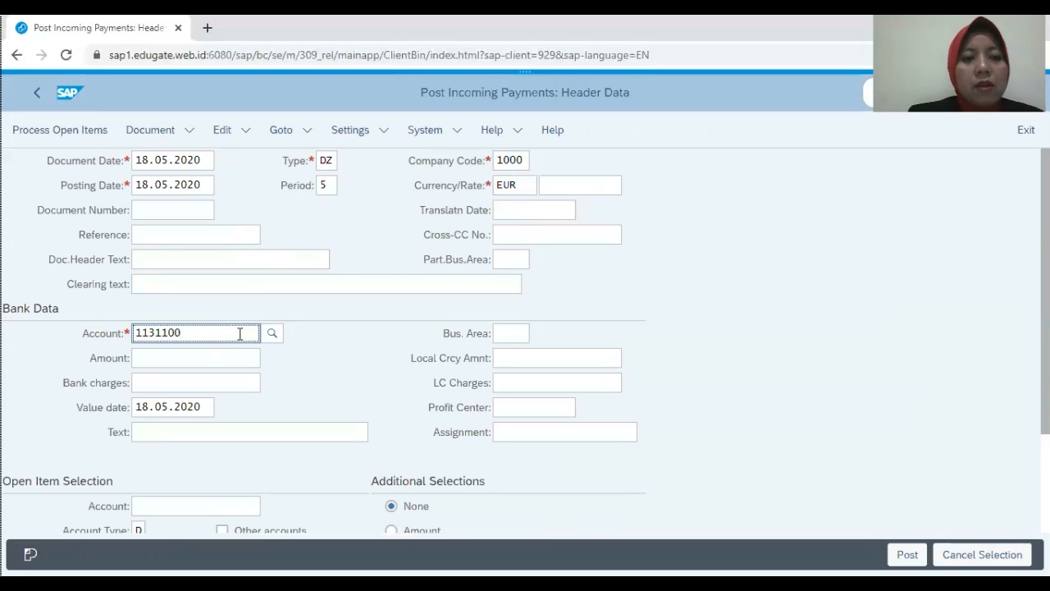
pyautogui.click(201, 359)
pyautogui.write('4082,')
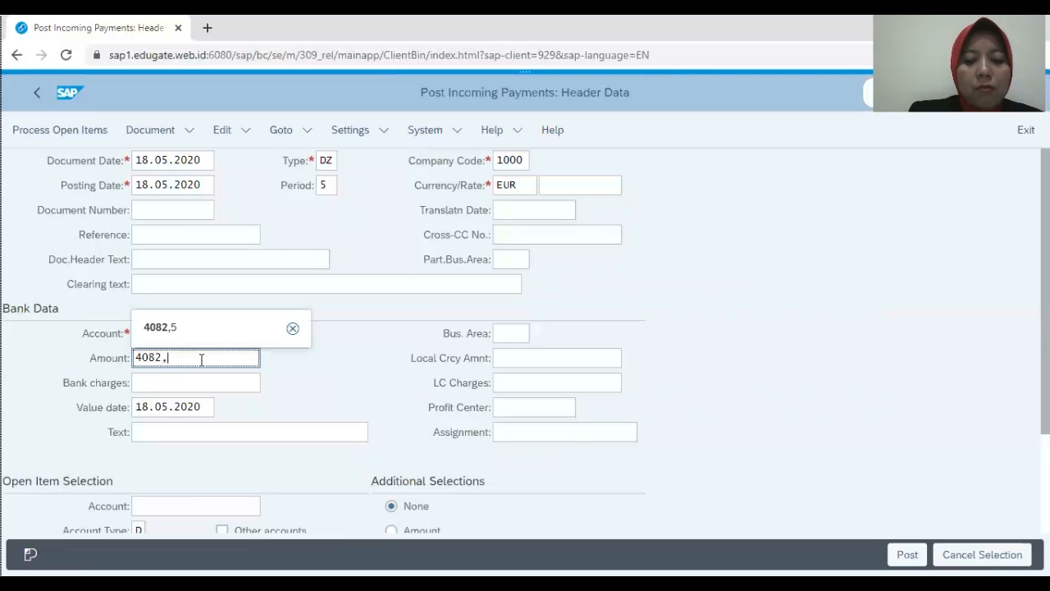
pyautogui.write('5')
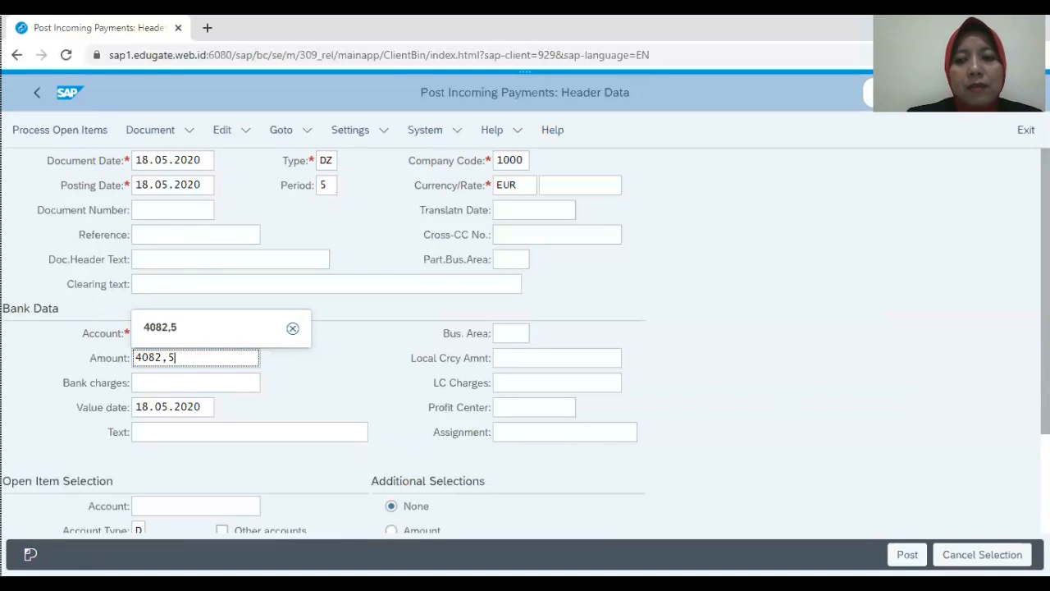
# Enter the Rohrer customer account for open item selection and try to process open items with document number as the additional selection.
pyautogui.scroll(-3, 754, 402)
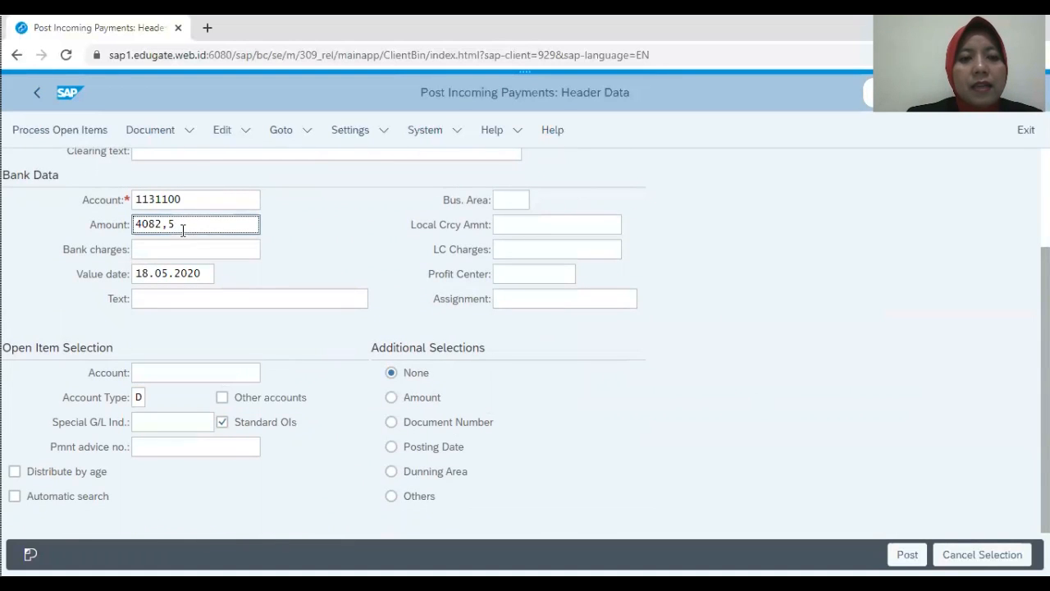
pyautogui.click(195, 371)
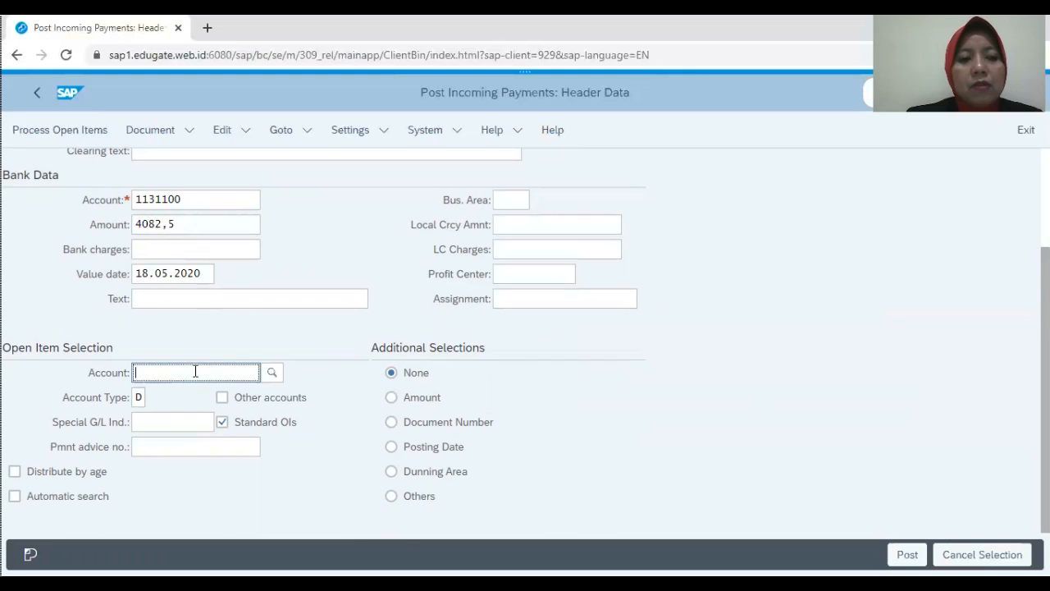
pyautogui.write('ro')
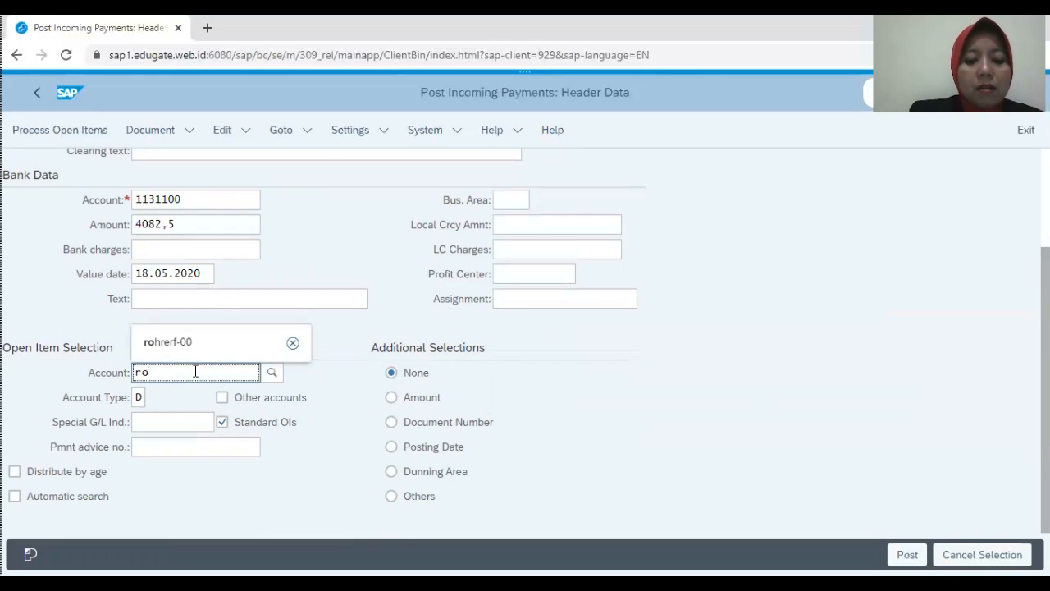
pyautogui.write('href-00')
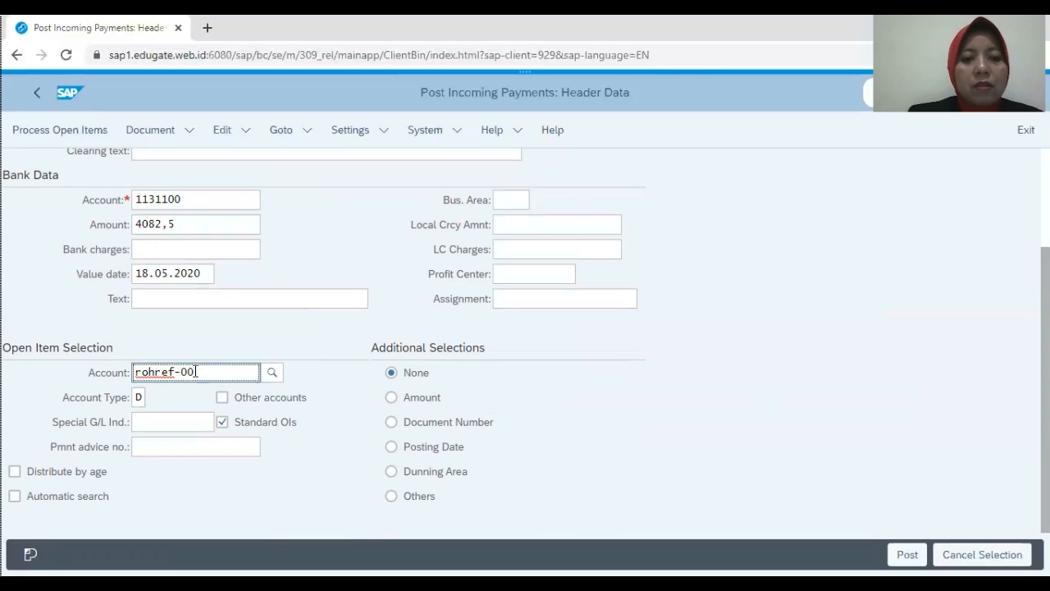
pyautogui.click(392, 423)
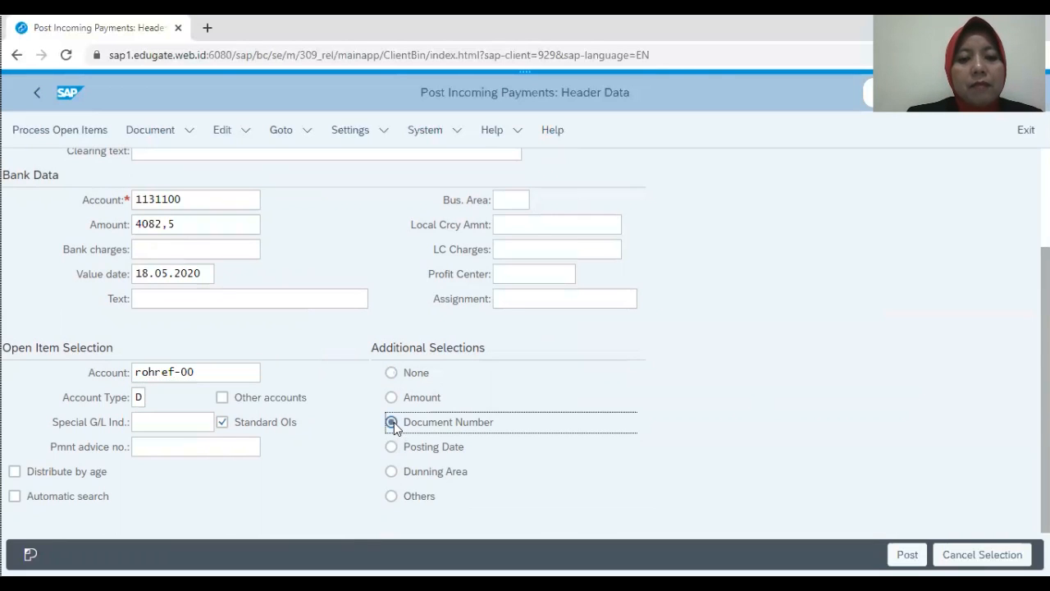
pyautogui.click(80, 133)
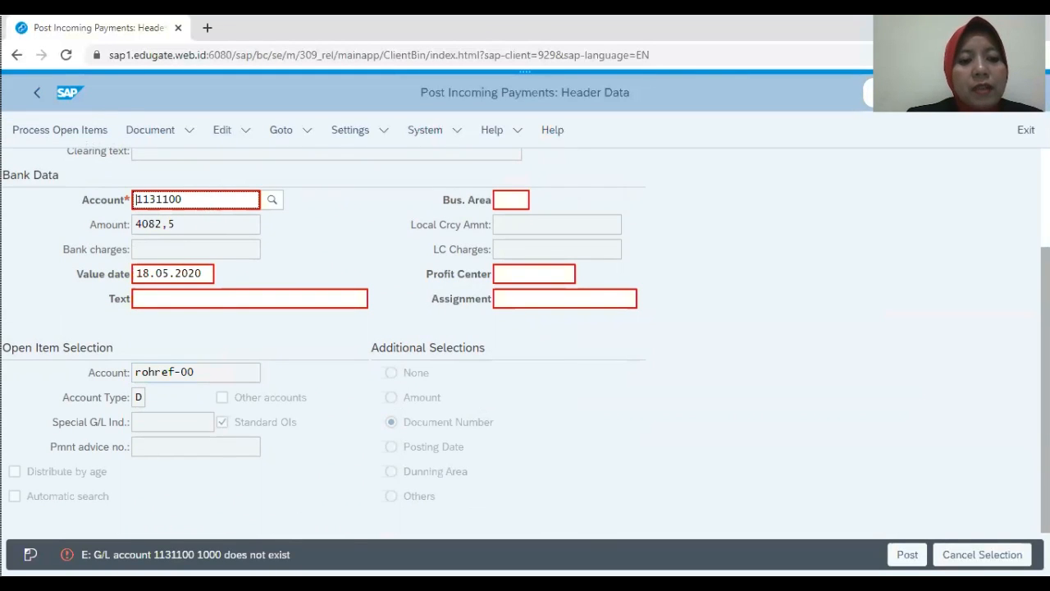
# Remove the extra 1 from the bank data account and process the open items again.
pyautogui.click(176, 198)
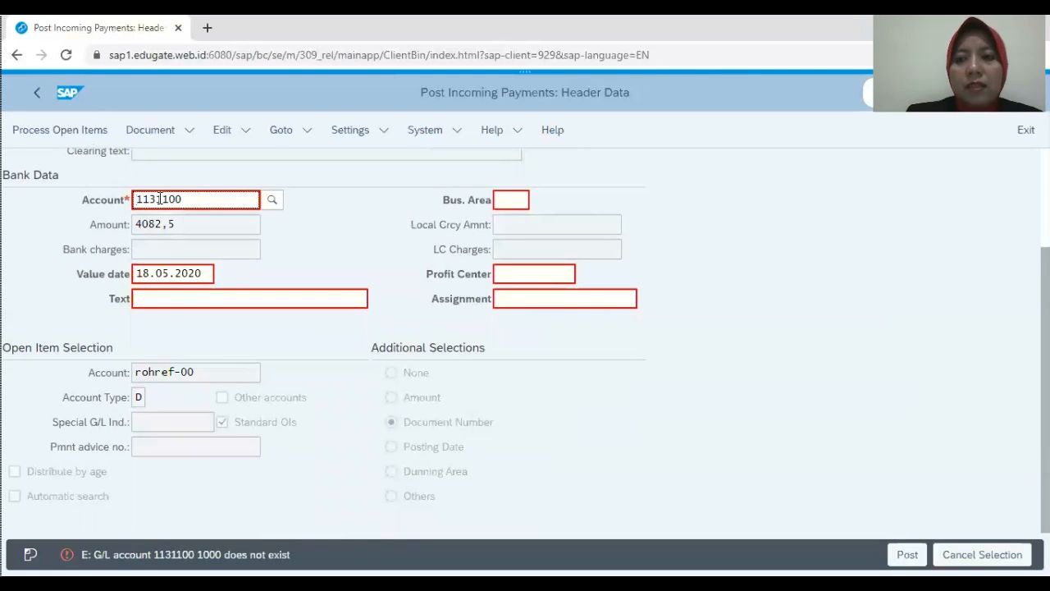
pyautogui.click(160, 199)
pyautogui.press('BackSpace')
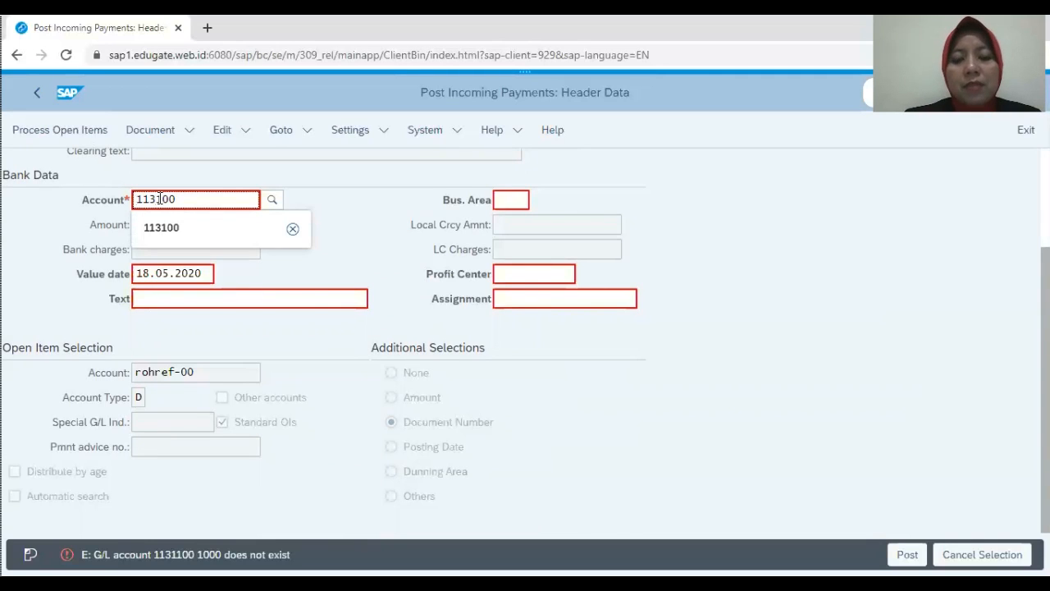
pyautogui.click(65, 133)
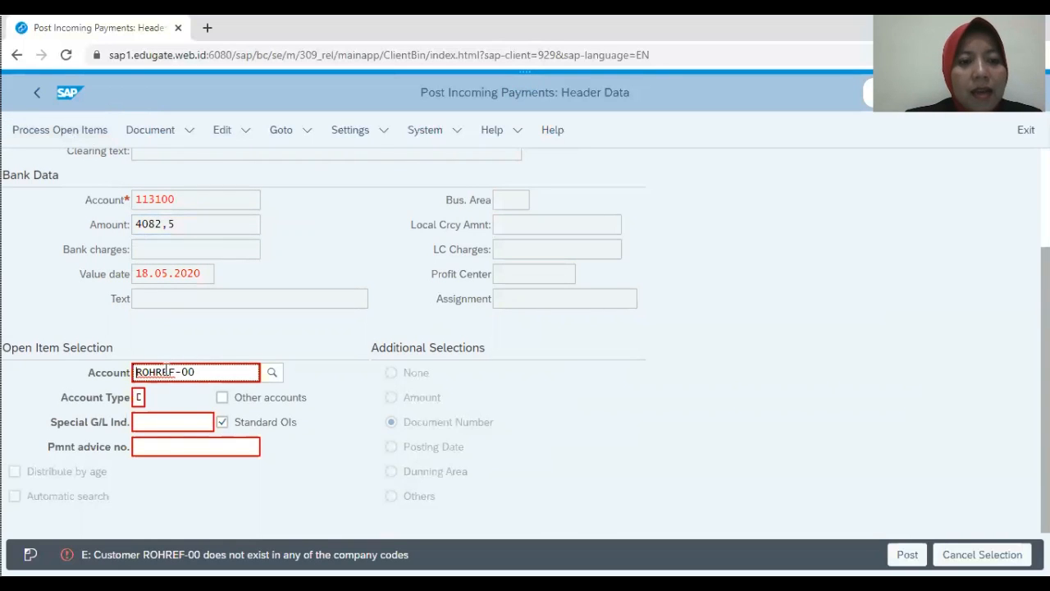
# Insert the missing r before the F in the open item selection's customer account and proceed to the document number criteria.
pyautogui.click(166, 373)
pyautogui.write('r')
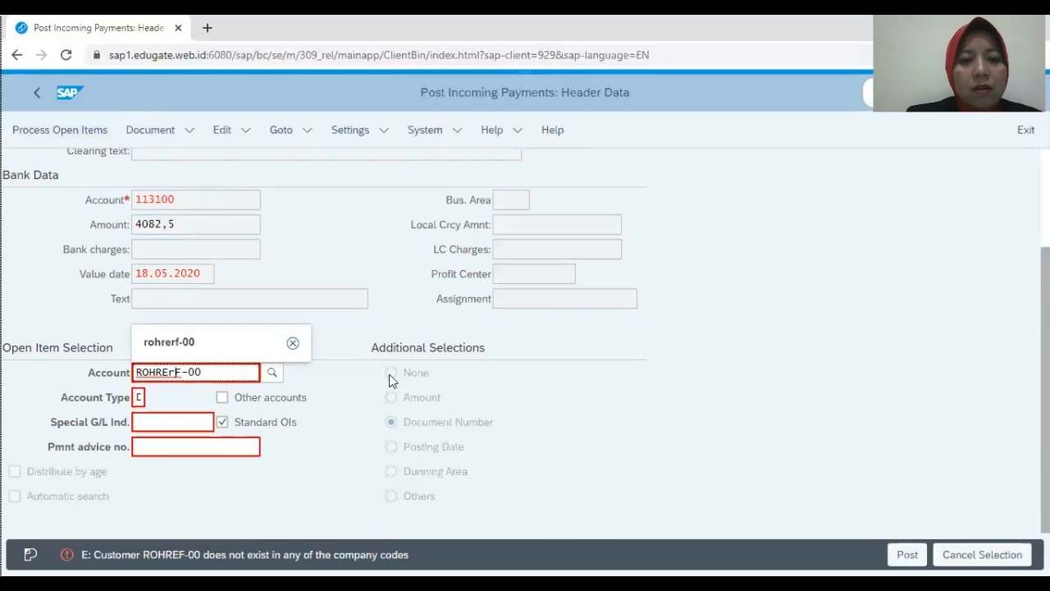
pyautogui.press('Return')
pyautogui.press('Return')
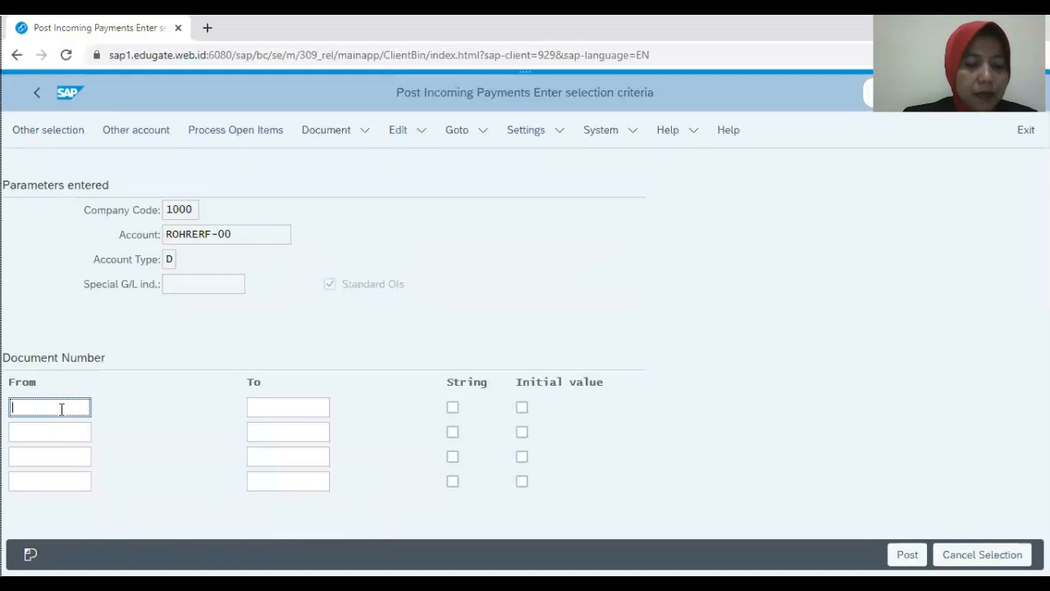
pyautogui.write('14')
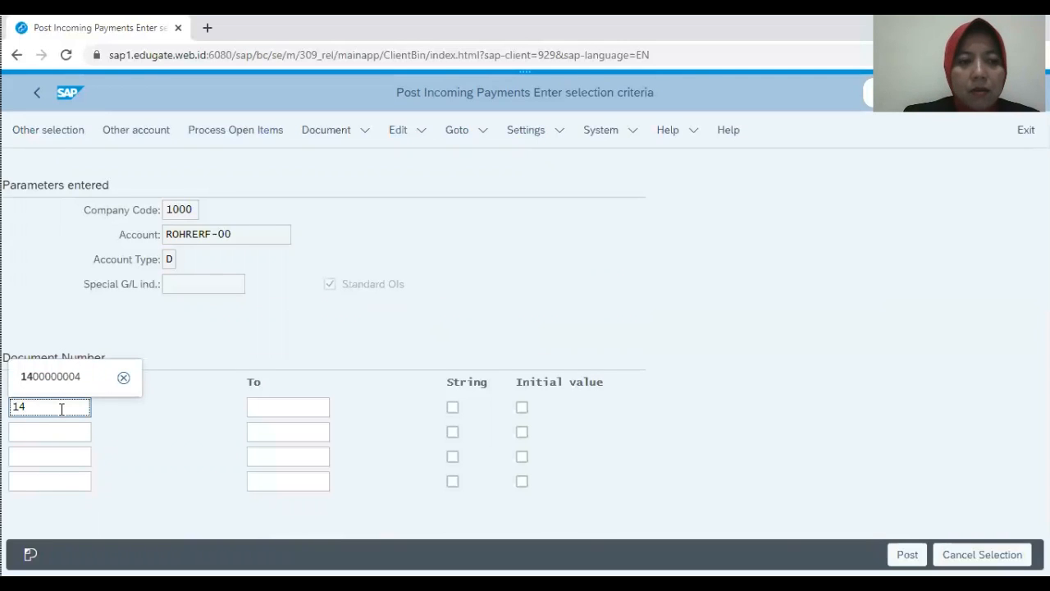
pyautogui.write('0000000')
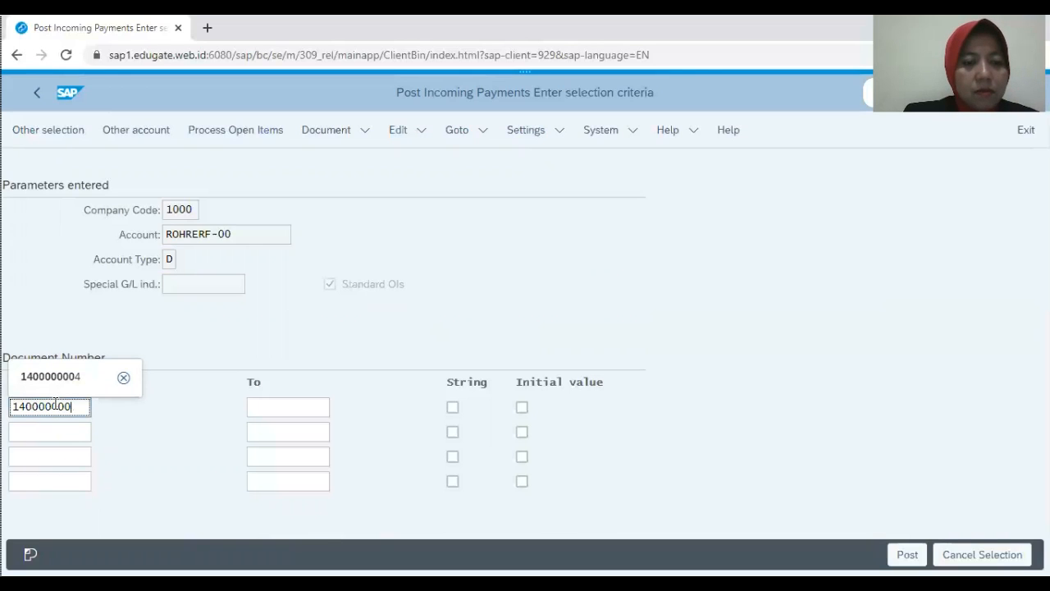
pyautogui.write('0')
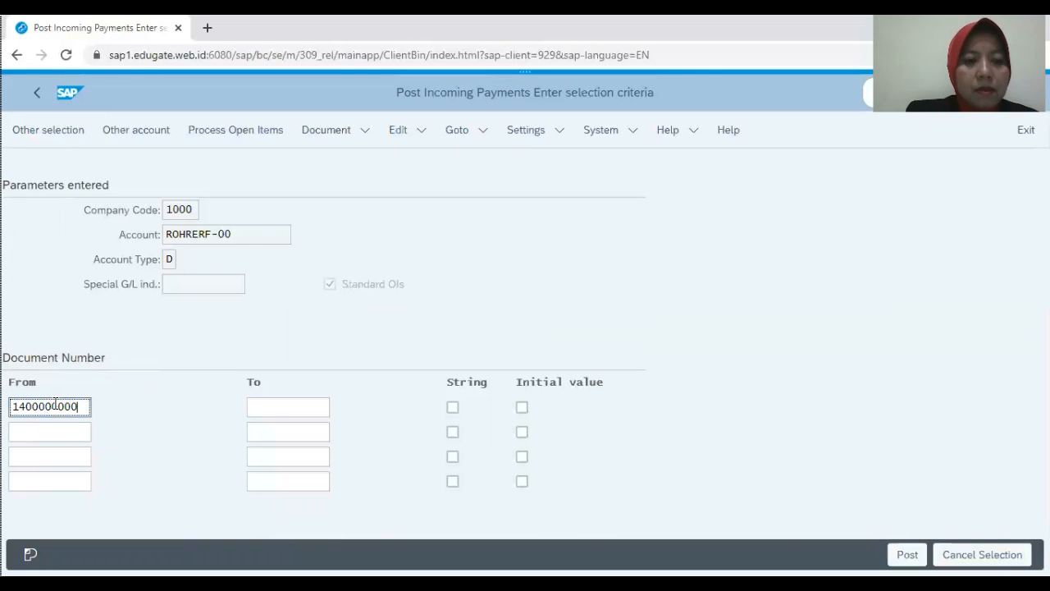
pyautogui.press('BackSpace')
pyautogui.write('5')
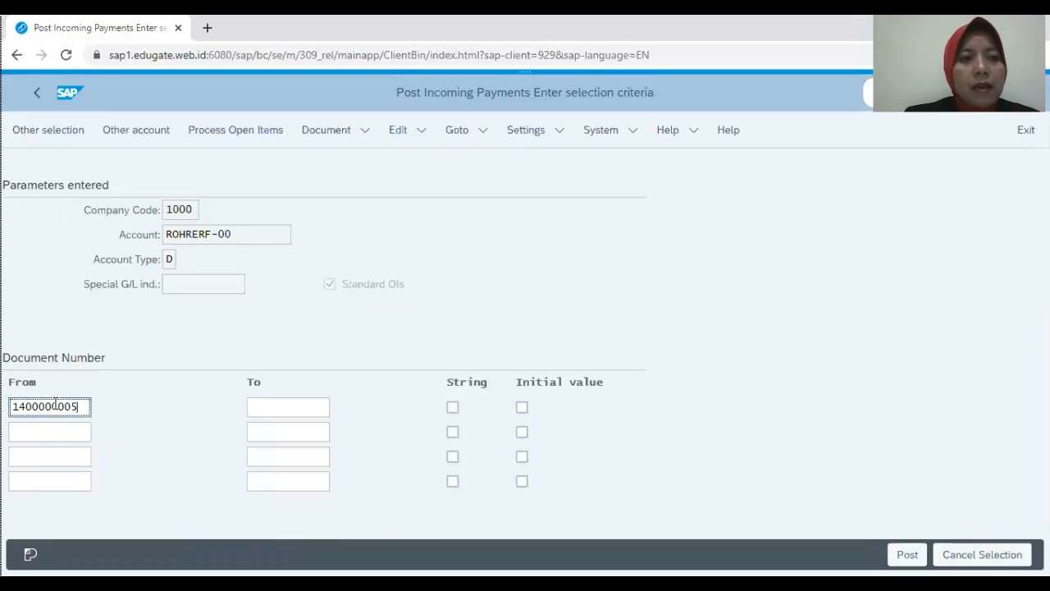
pyautogui.click(223, 132)
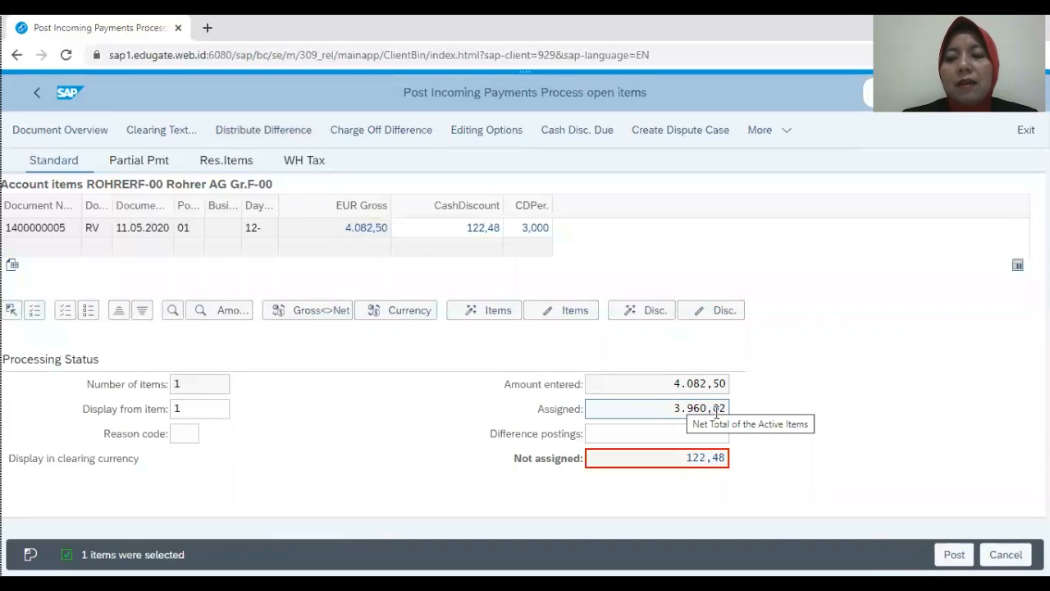
# Deactivate the cash discount on the selected open item and post the incoming payment.
pyautogui.click(721, 311)
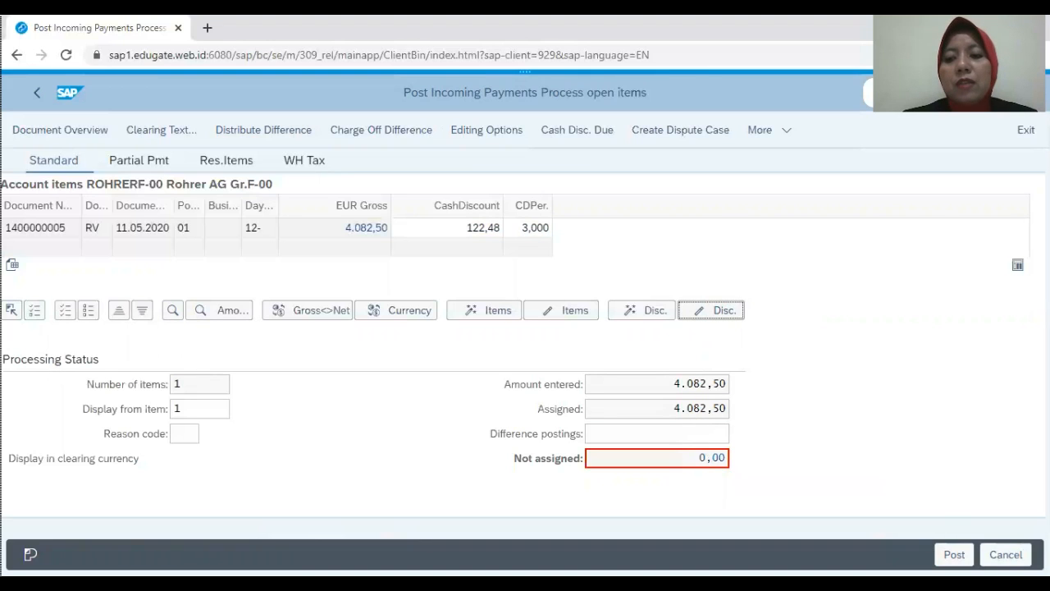
pyautogui.click(953, 554)
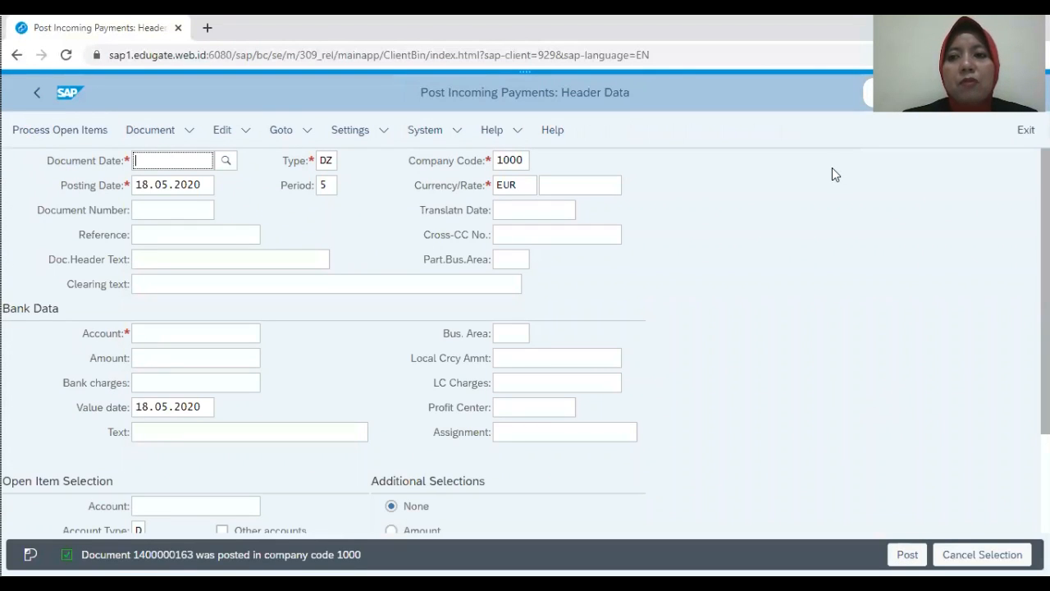
# Start transaction fbl5n and run the customer line item display for the Rohrer account's open items in company code 1000.
pyautogui.click(909, 93)
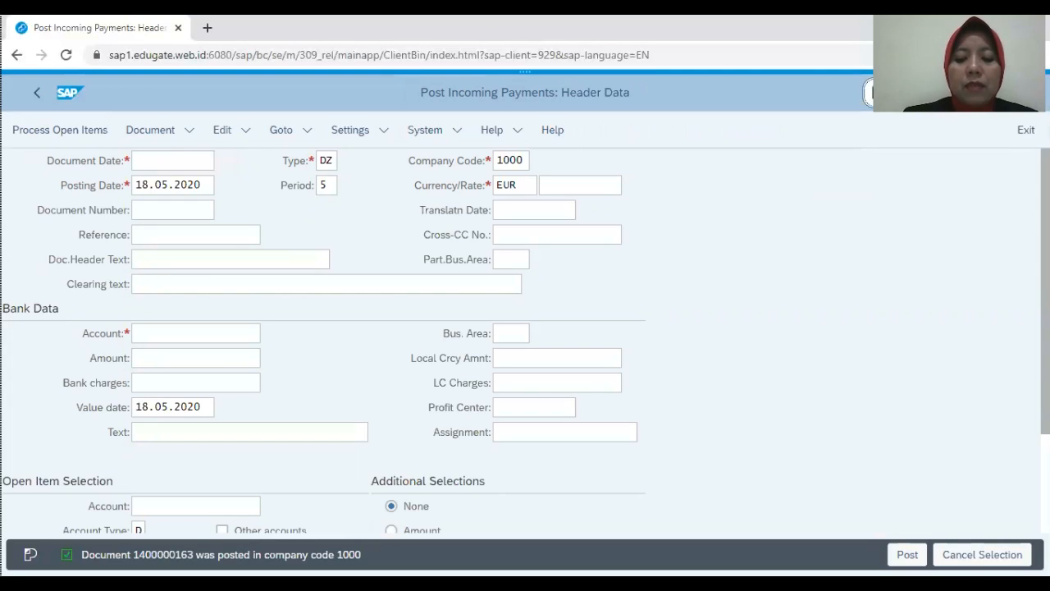
pyautogui.write('/')
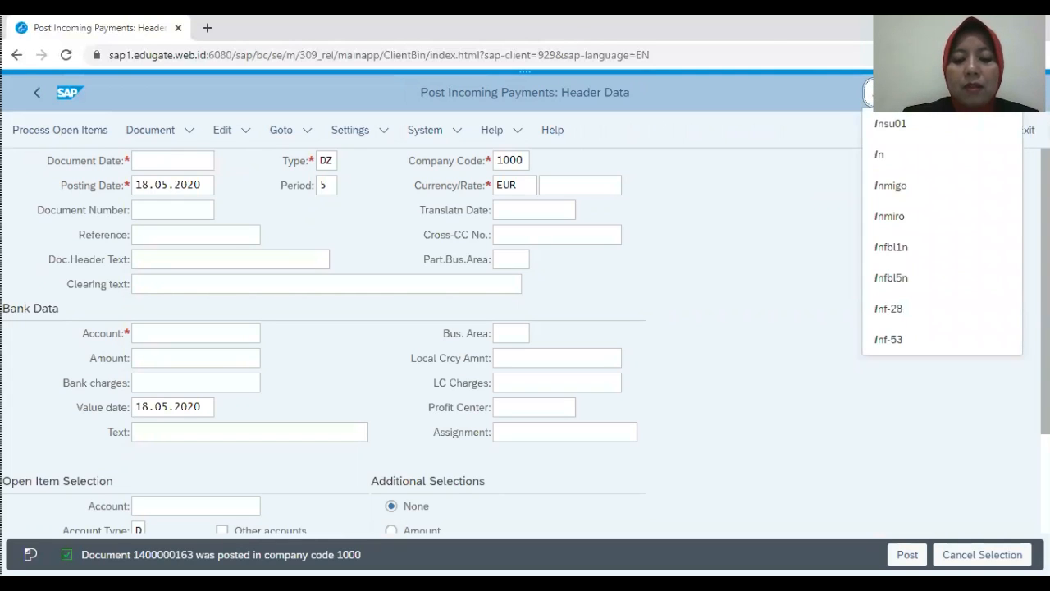
pyautogui.write('n')
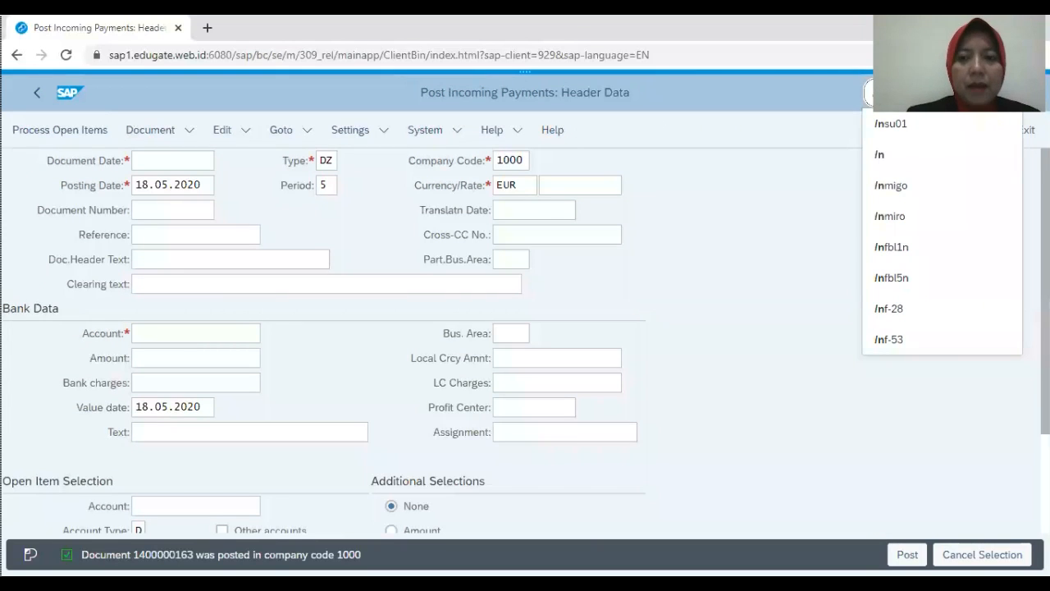
pyautogui.write('fbl5n')
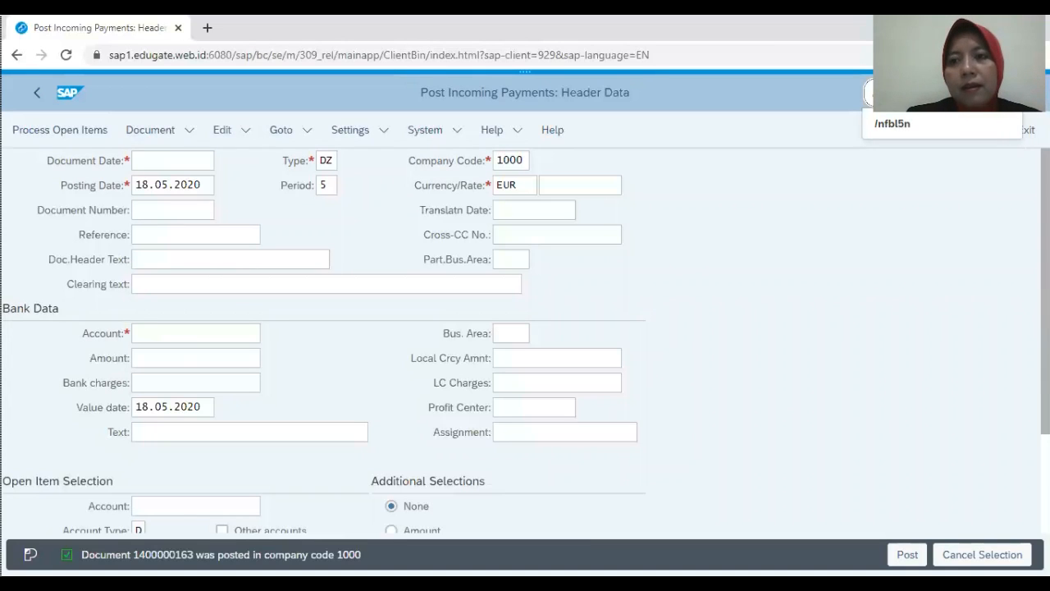
pyautogui.press('Return')
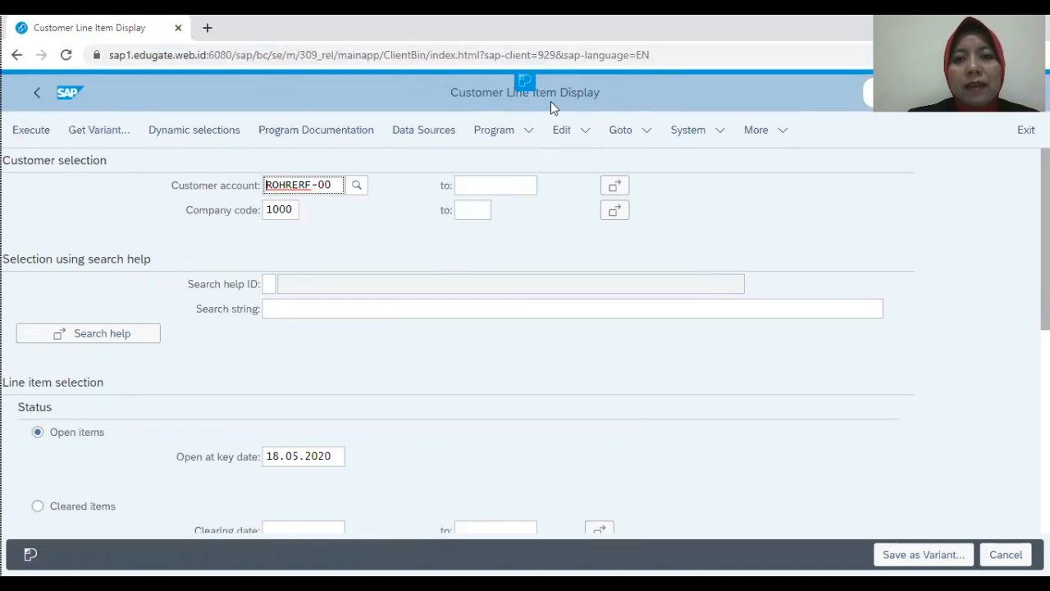
pyautogui.click(31, 132)
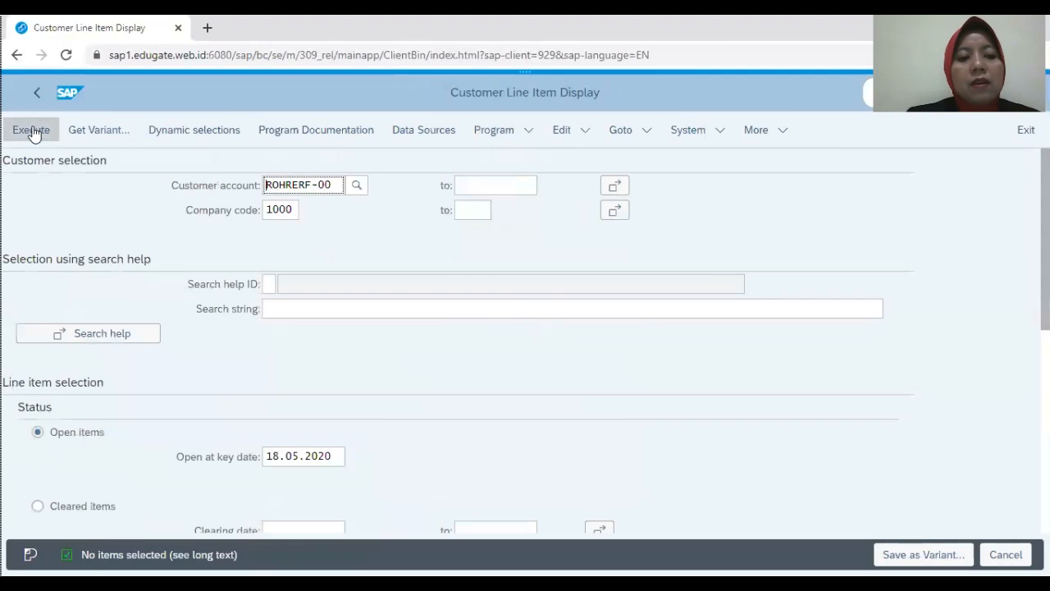